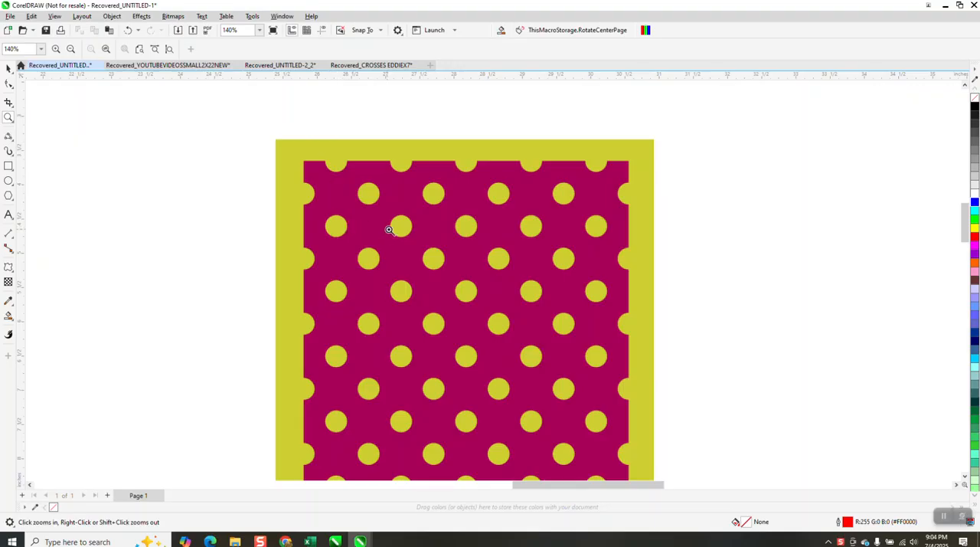
Draw a square about 1.72 inches wide and centre it on the page.
{"action": "key", "text": "space"}
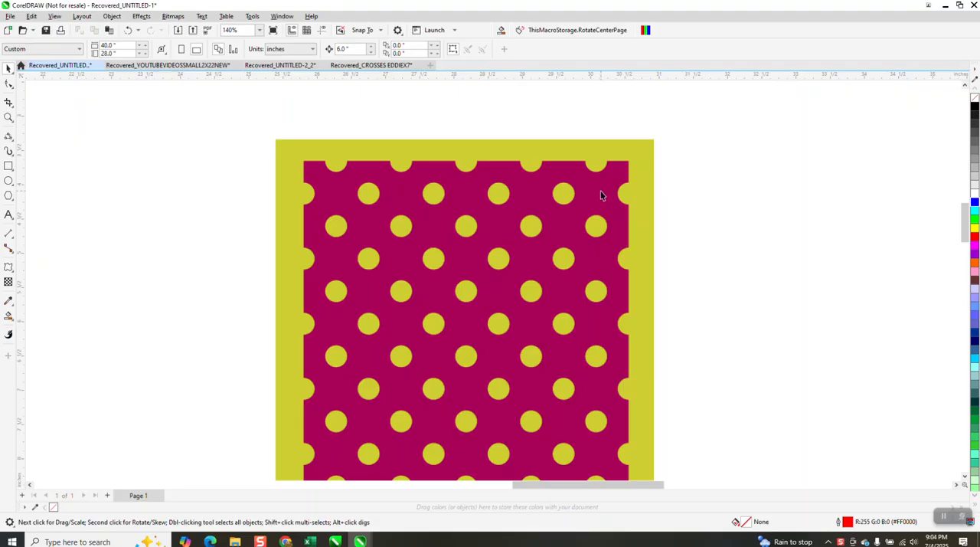
{"action": "scroll", "coordinate": [604, 153], "scroll_direction": "down", "scroll_amount": 3}
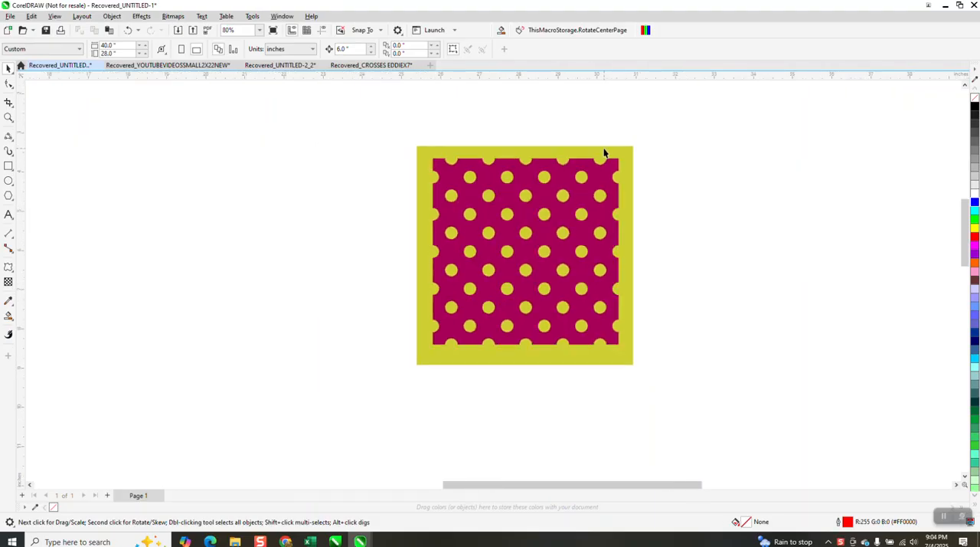
{"action": "left_click", "coordinate": [9, 166]}
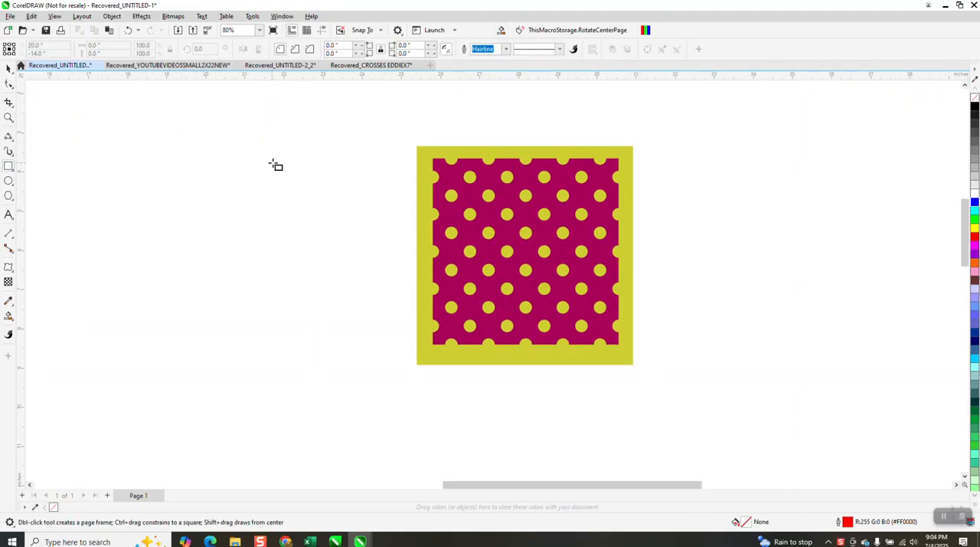
{"action": "left_click_drag", "start_coordinate": [276, 161], "coordinate": [209, 231]}
{"action": "key", "text": "ctrl+z"}
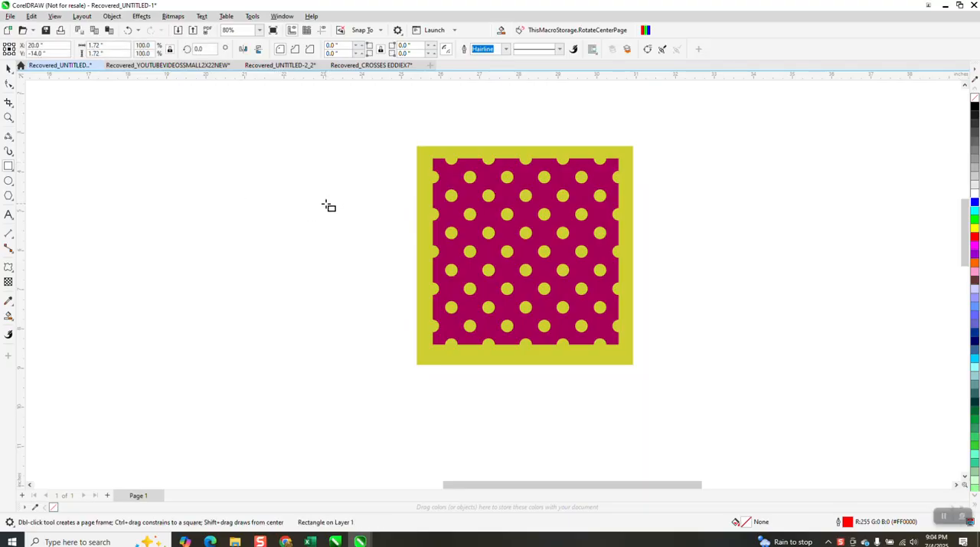
{"action": "scroll", "coordinate": [383, 157], "scroll_direction": "down", "scroll_amount": 5}
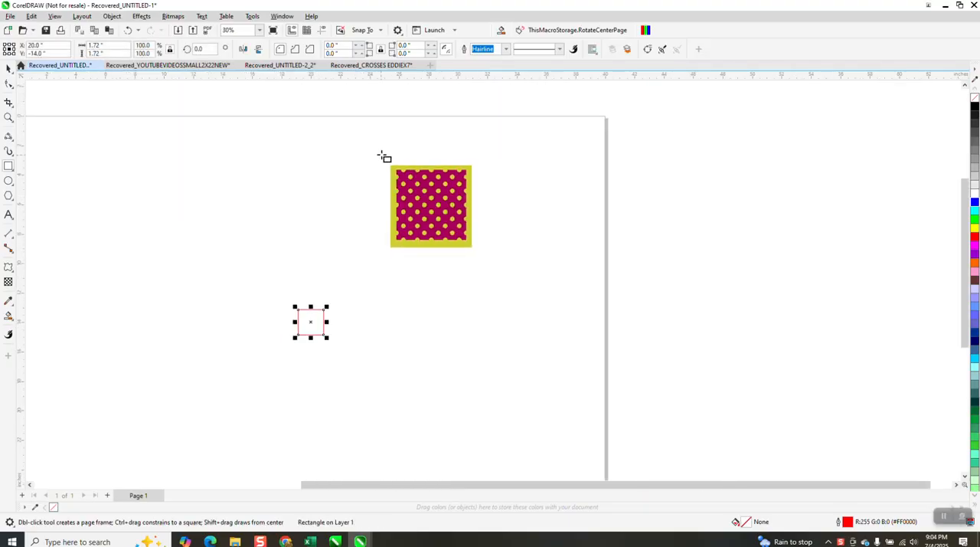
{"action": "left_click", "coordinate": [8, 117]}
{"action": "left_click_drag", "start_coordinate": [280, 297], "coordinate": [415, 360]}
{"action": "scroll", "coordinate": [396, 219], "scroll_direction": "down", "scroll_amount": 5}
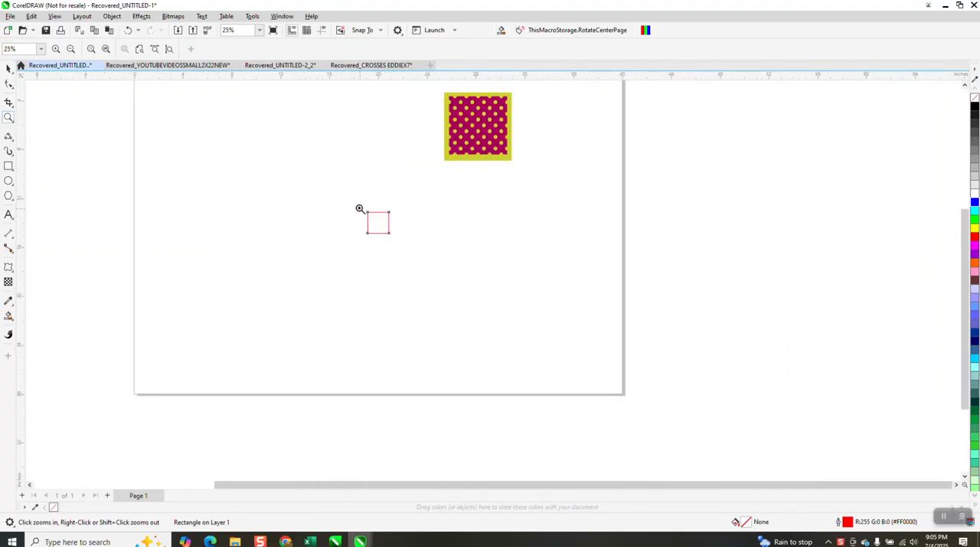
{"action": "left_click_drag", "start_coordinate": [360, 208], "coordinate": [394, 238]}
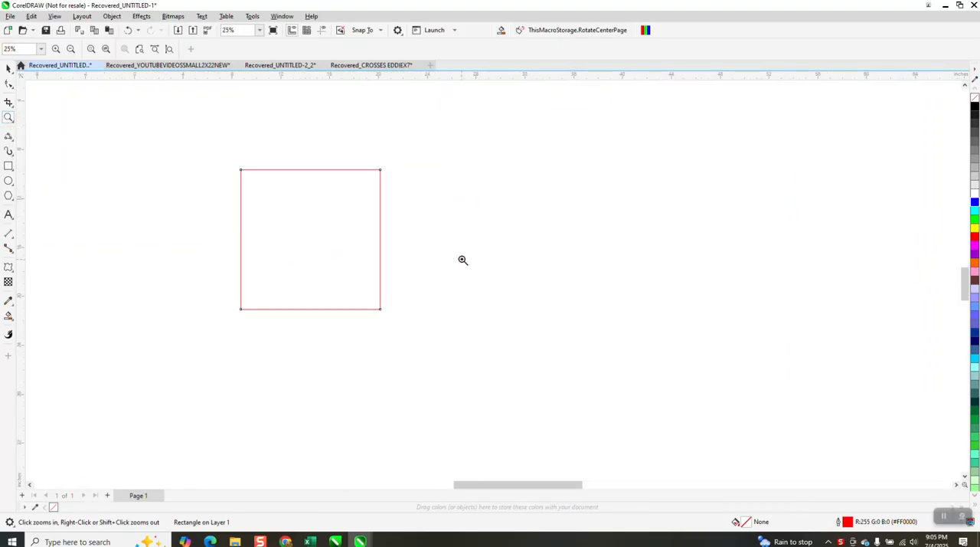
Draw a circle about 0.45 inches in diameter beside the square's left edge.
{"action": "left_click", "coordinate": [8, 180]}
{"action": "left_click_drag", "start_coordinate": [181, 182], "coordinate": [144, 217]}
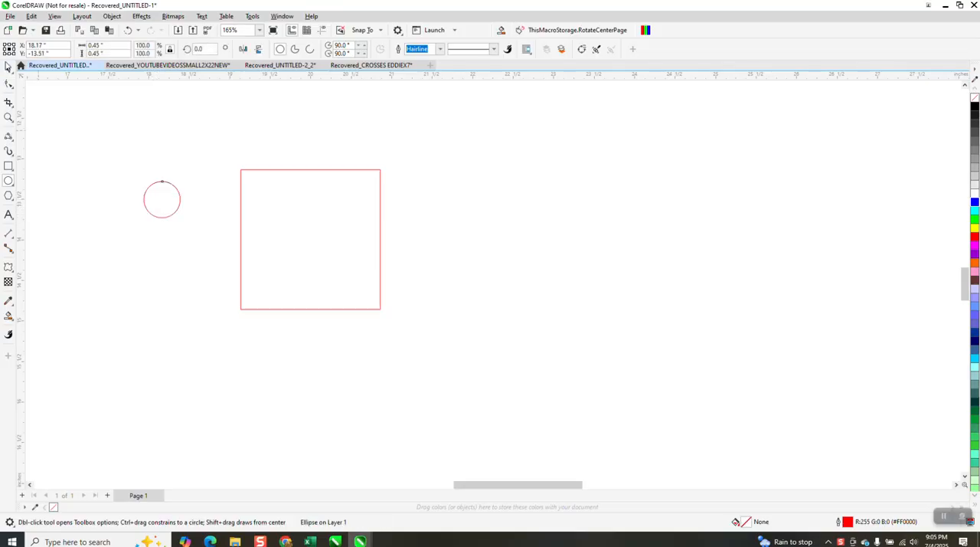
{"action": "left_click", "coordinate": [8, 67]}
{"action": "left_click", "coordinate": [162, 199]}
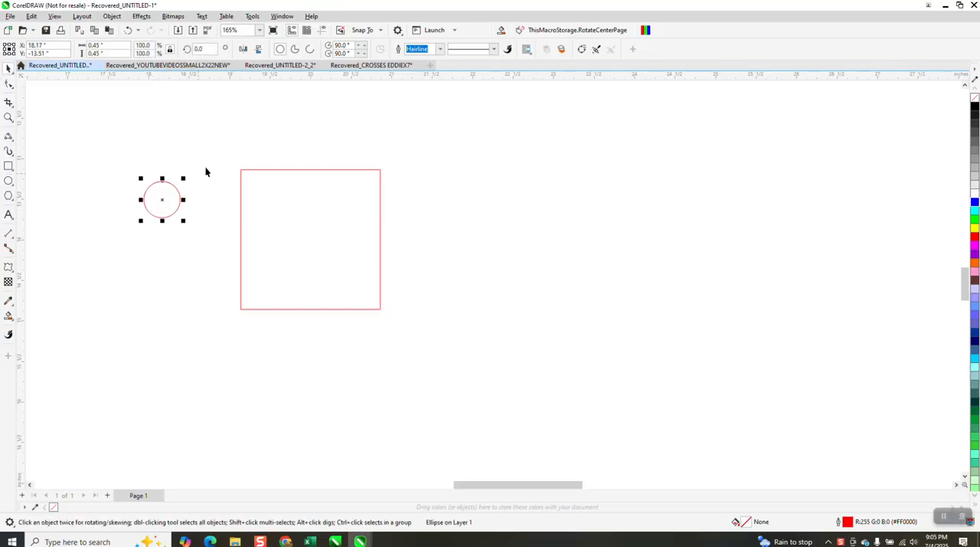
Resize the square to 2 by 2 inches.
{"action": "left_click", "coordinate": [273, 170]}
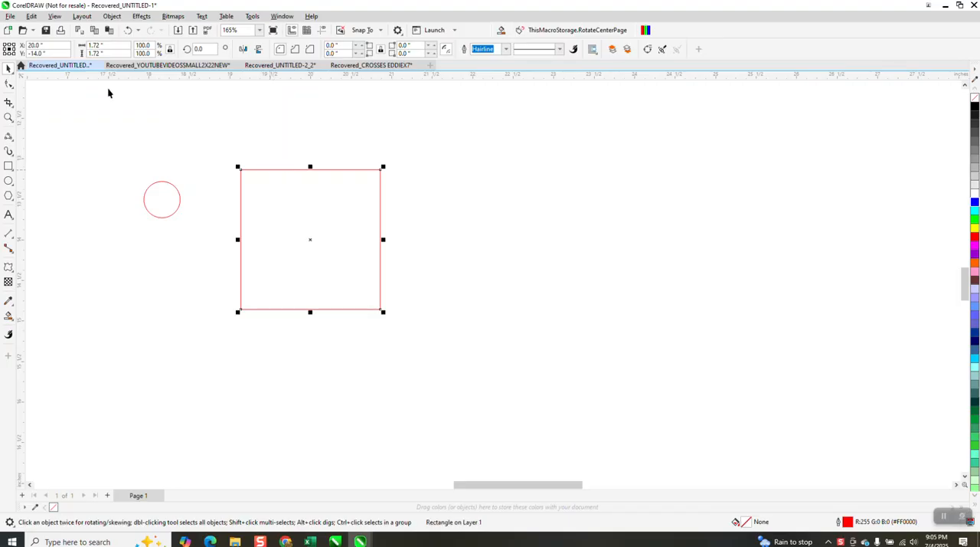
{"action": "double_click", "coordinate": [110, 48]}
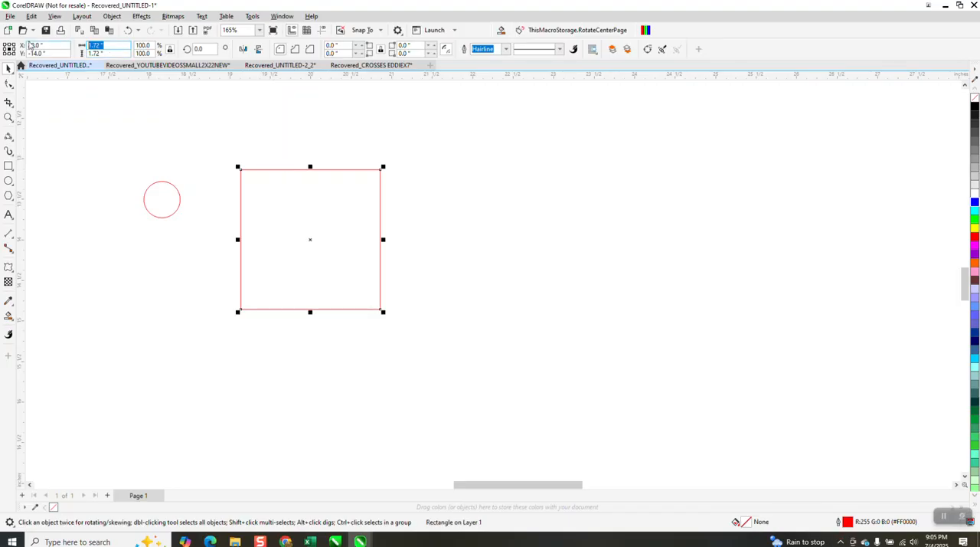
{"action": "type", "text": "2"}
{"action": "key", "text": "Return"}
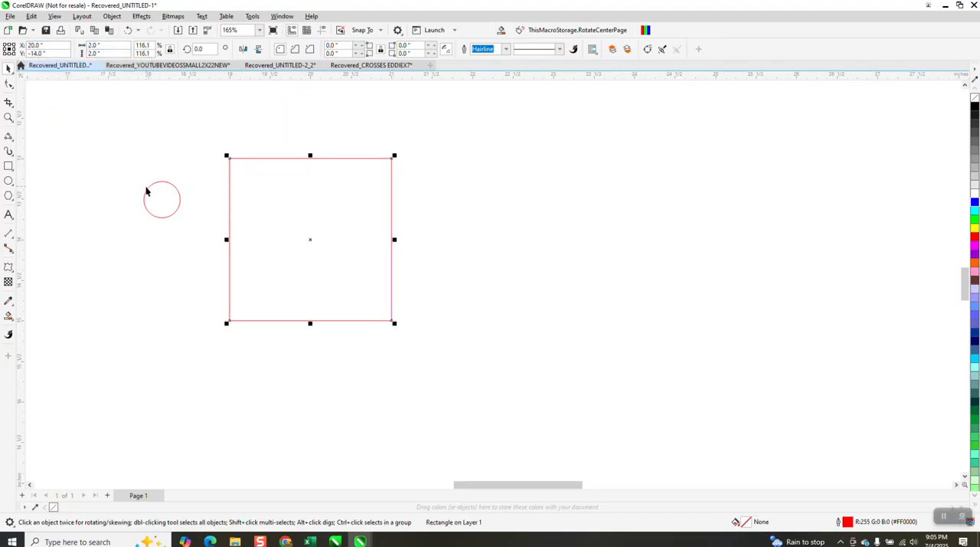
Set the document's nudge distance to 2 inches.
{"action": "left_click", "coordinate": [259, 139]}
{"action": "double_click", "coordinate": [349, 49]}
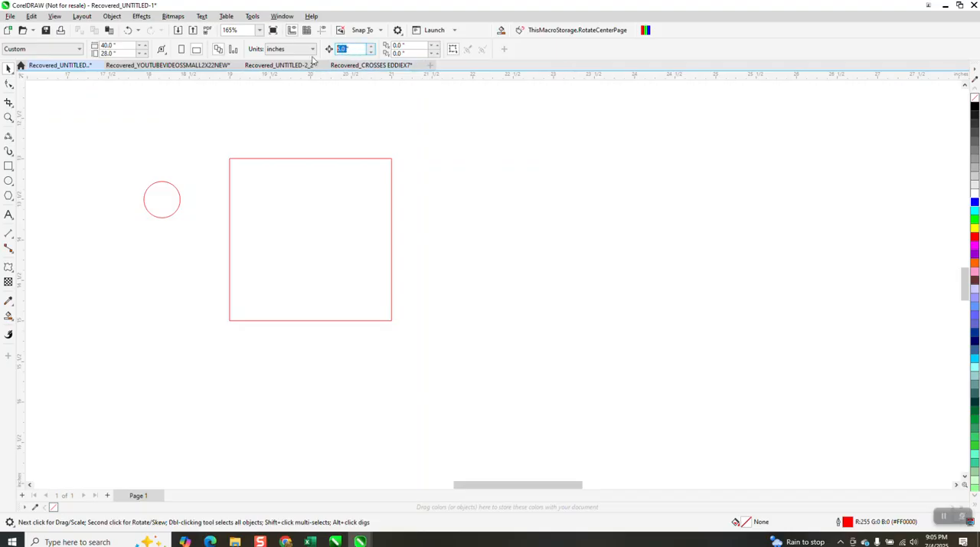
{"action": "type", "text": "2."}
Centre the circle on the midpoint of the square's top edge and place a duplicate 2 inches below, on the bottom edge.
{"action": "left_click", "coordinate": [163, 182]}
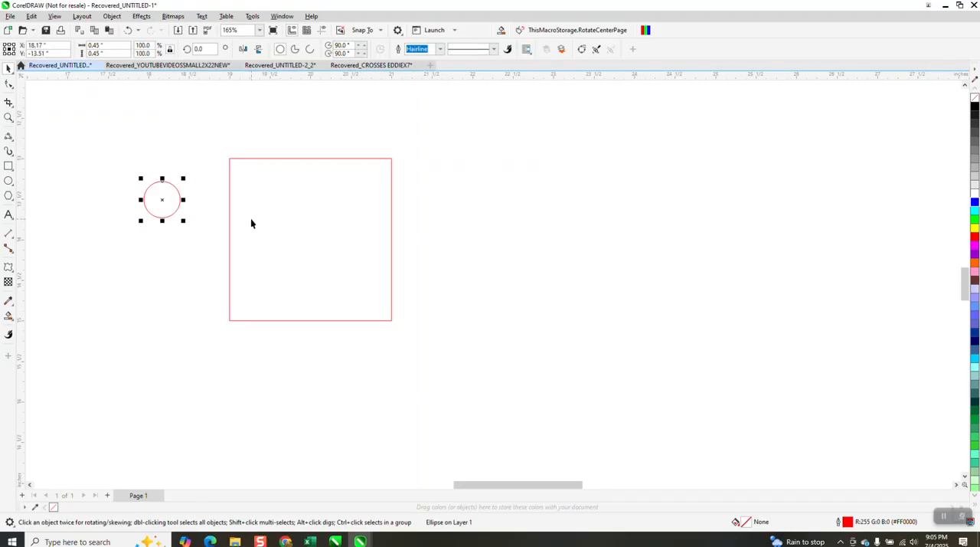
{"action": "key", "text": "p"}
{"action": "left_click_drag", "start_coordinate": [313, 240], "coordinate": [312, 159]}
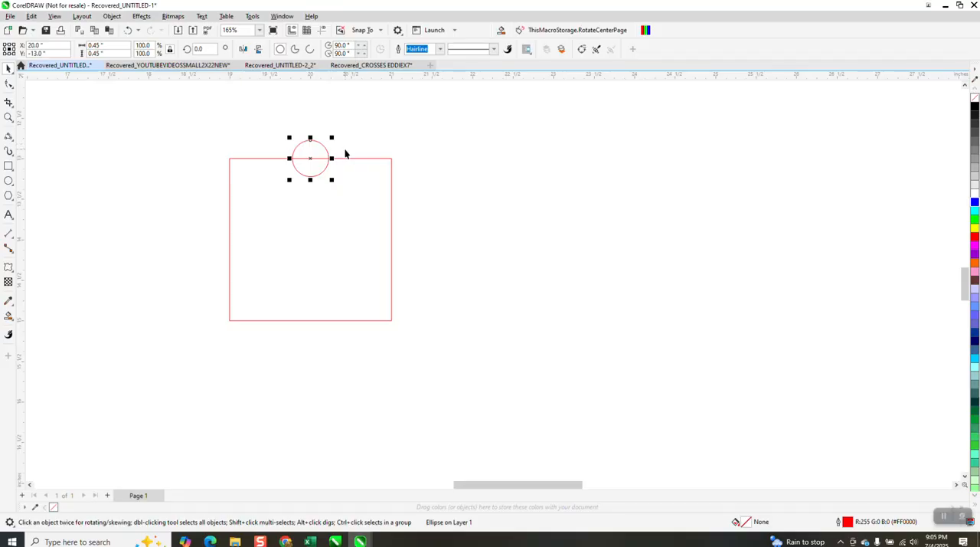
{"action": "key", "text": "ctrl+d"}
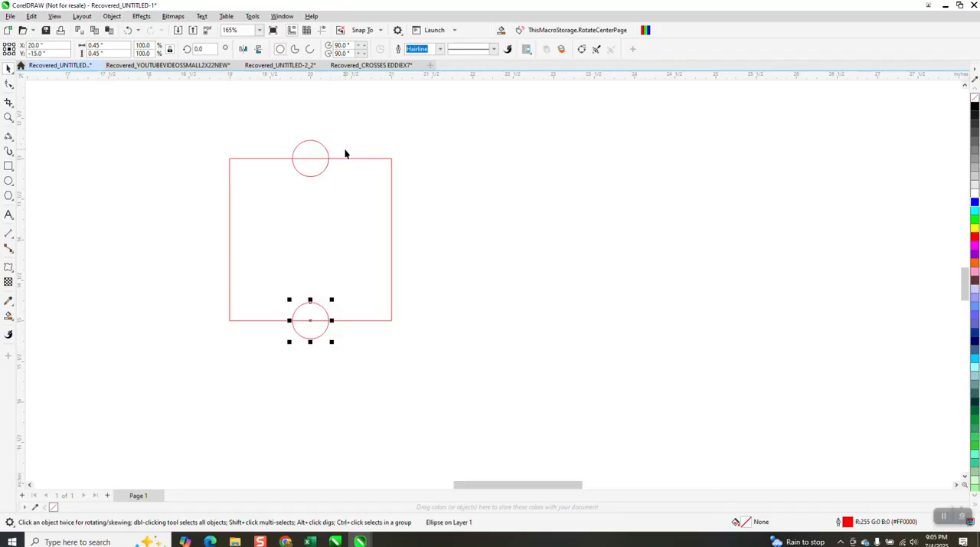
Make a copy of the top and bottom circles rotated 90° onto the square's side edges.
{"action": "left_click_drag", "start_coordinate": [270, 132], "coordinate": [355, 358]}
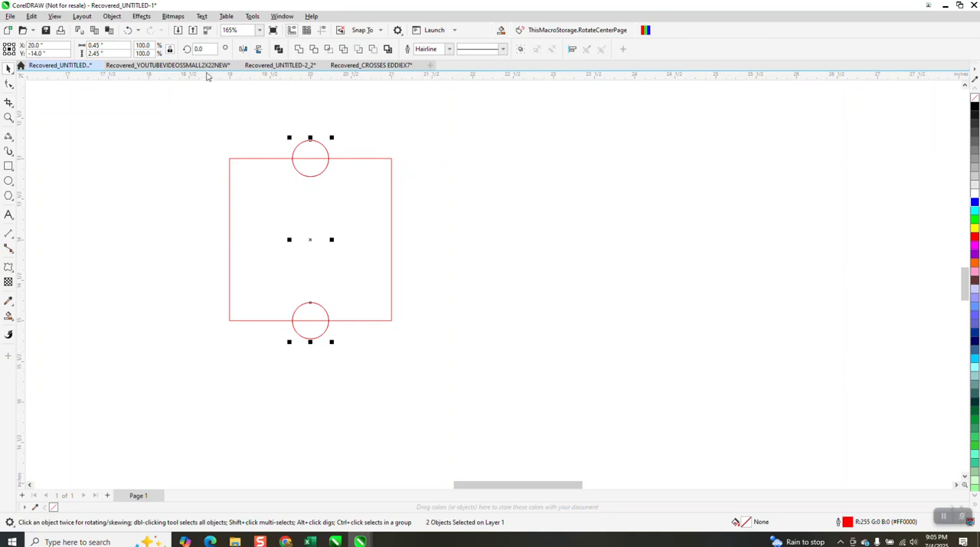
{"action": "double_click", "coordinate": [210, 49]}
{"action": "type", "text": "90"}
{"action": "key", "text": "Return"}
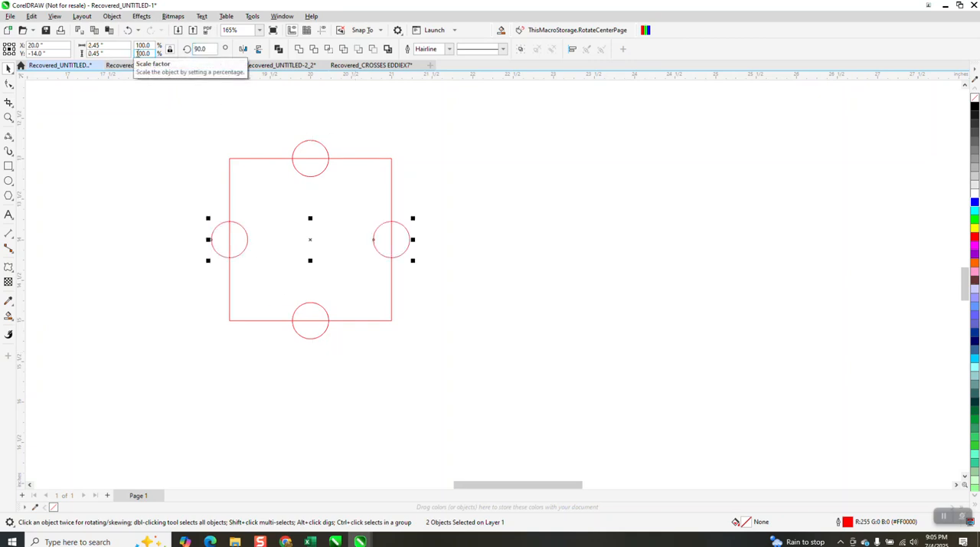
Smart-fill the square's area outside the four circles with red and no outline, and move the filled piece to the right of the square.
{"action": "left_click", "coordinate": [7, 315]}
{"action": "left_click", "coordinate": [272, 223]}
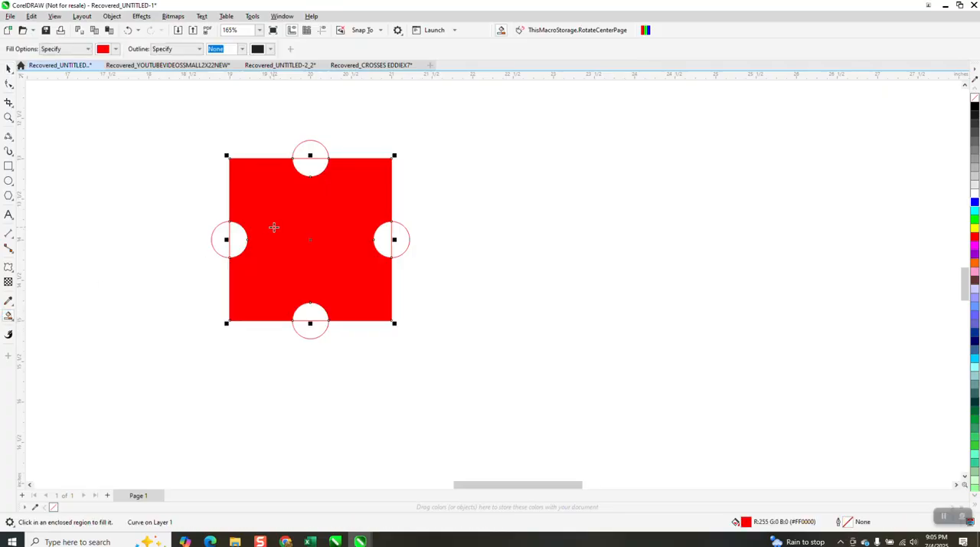
{"action": "left_click", "coordinate": [8, 68]}
{"action": "left_click_drag", "start_coordinate": [363, 229], "coordinate": [532, 208]}
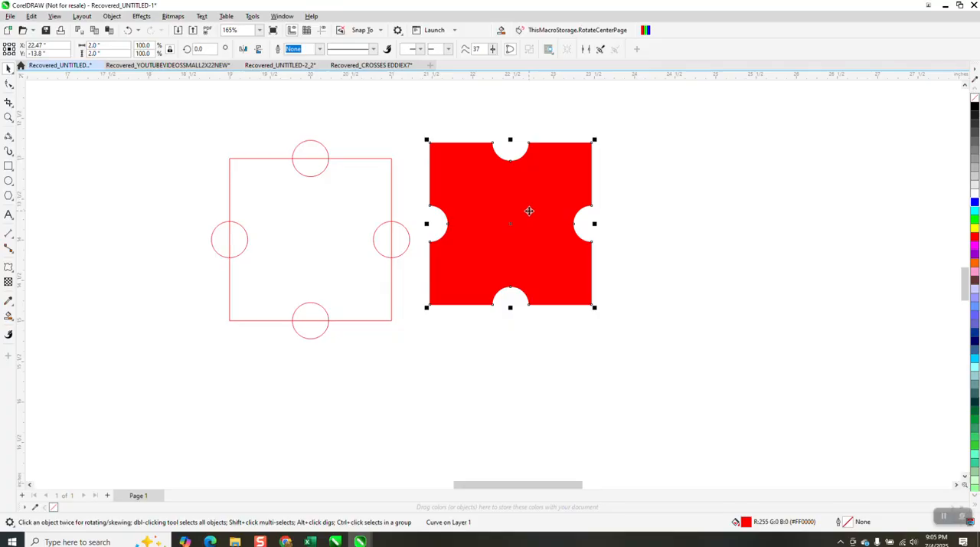
Delete the right, left and bottom circles, keeping only the circle on the square's top edge.
{"action": "scroll", "coordinate": [473, 262], "scroll_direction": "down", "scroll_amount": 1}
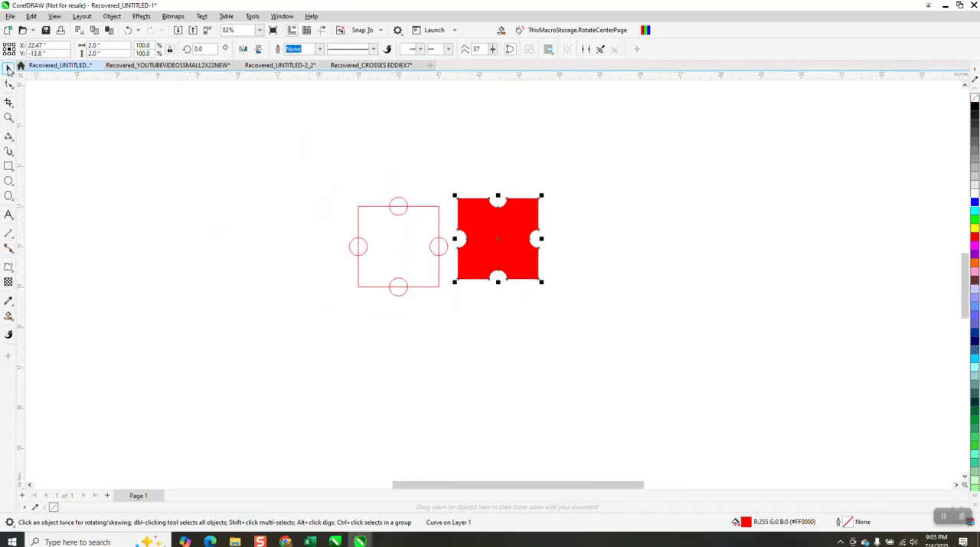
{"action": "left_click", "coordinate": [444, 246]}
{"action": "key", "text": "Delete"}
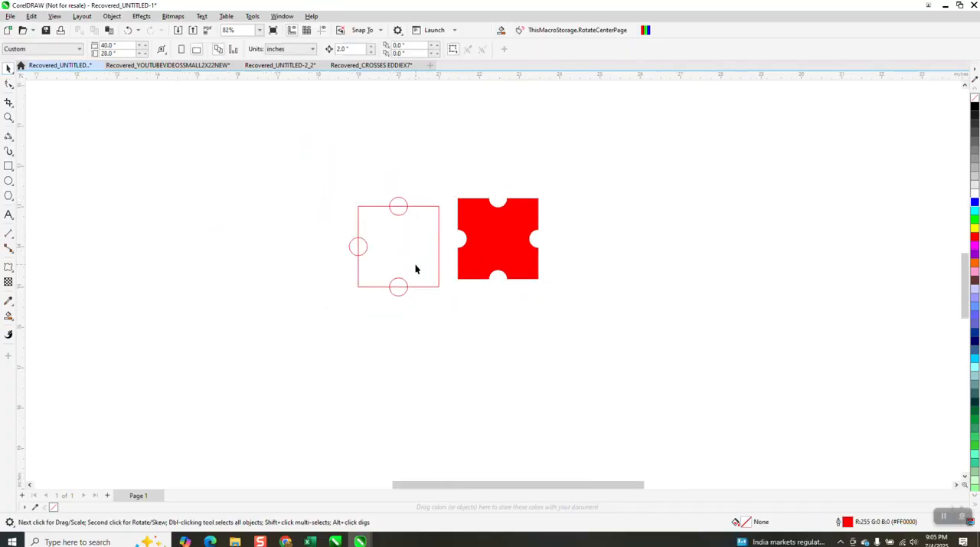
{"action": "left_click", "coordinate": [362, 256]}
{"action": "key", "text": "Delete"}
{"action": "left_click", "coordinate": [401, 296]}
{"action": "key", "text": "Delete"}
Copy the top circle around the square's centre in 90° rotations onto the other three edges.
{"action": "left_click", "coordinate": [402, 213]}
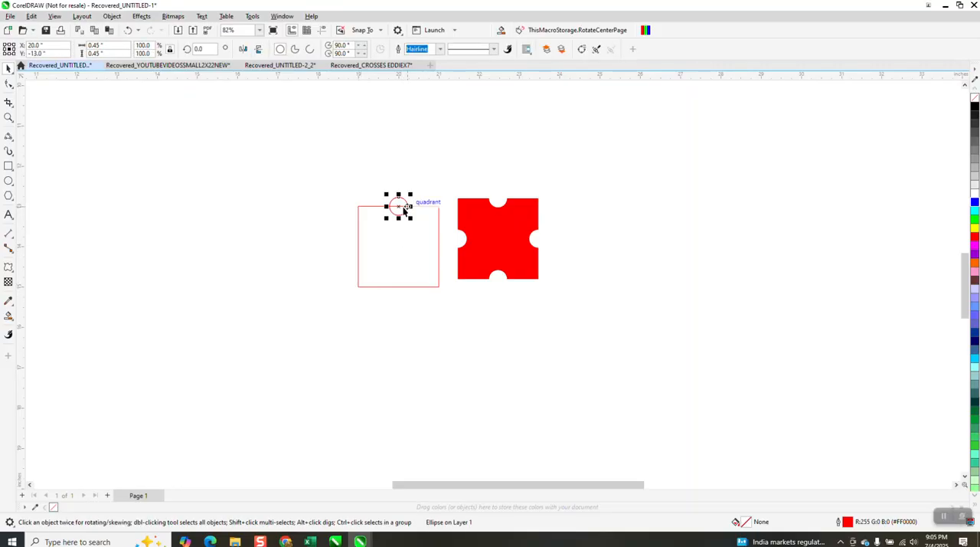
{"action": "left_click", "coordinate": [199, 49]}
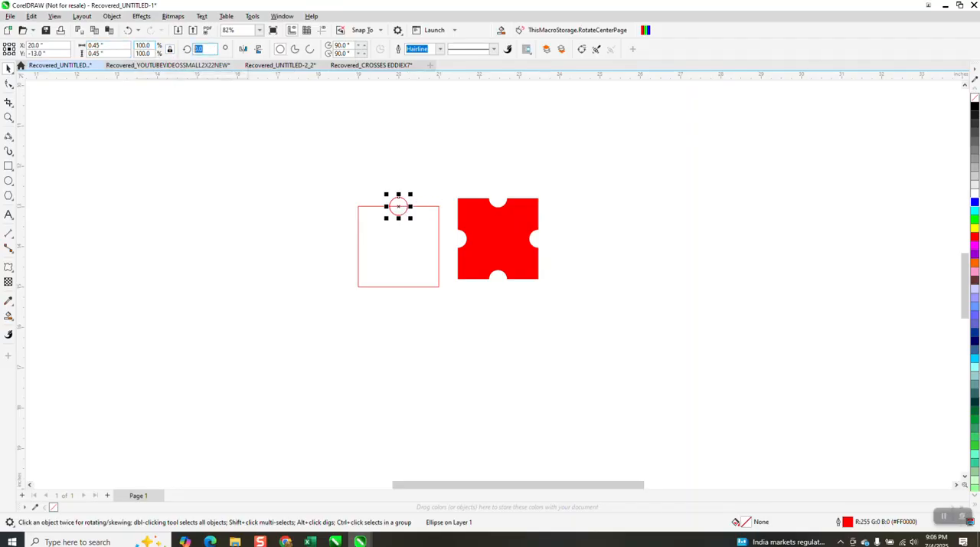
{"action": "type", "text": "90"}
{"action": "key", "text": "Return"}
{"action": "key", "text": "ctrl+r"}
{"action": "key", "text": "ctrl+r"}
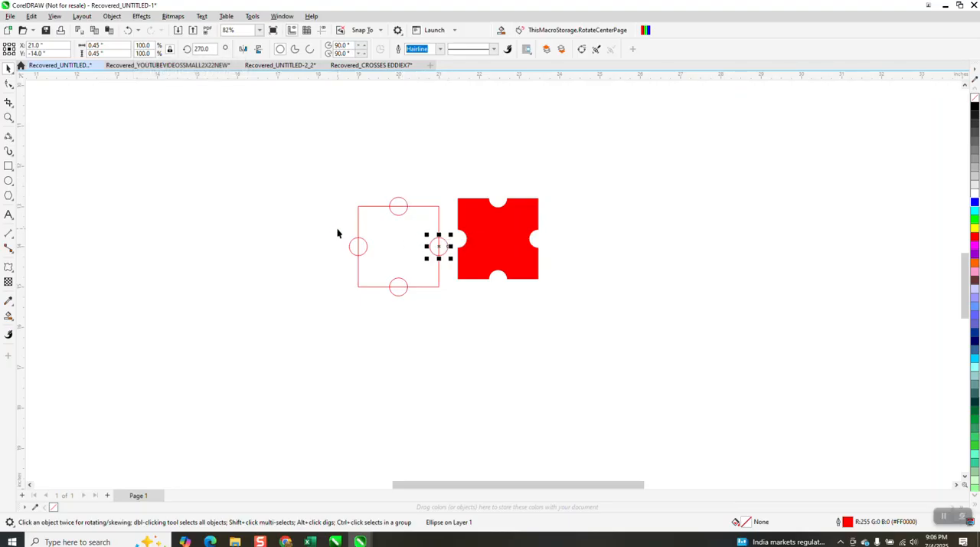
Delete the three rotated circle copies on the square's left, bottom and right edges.
{"action": "left_click_drag", "start_coordinate": [333, 223], "coordinate": [406, 288]}
{"action": "left_click_drag", "start_coordinate": [453, 311], "coordinate": [453, 311]}
{"action": "key", "text": "Delete"}
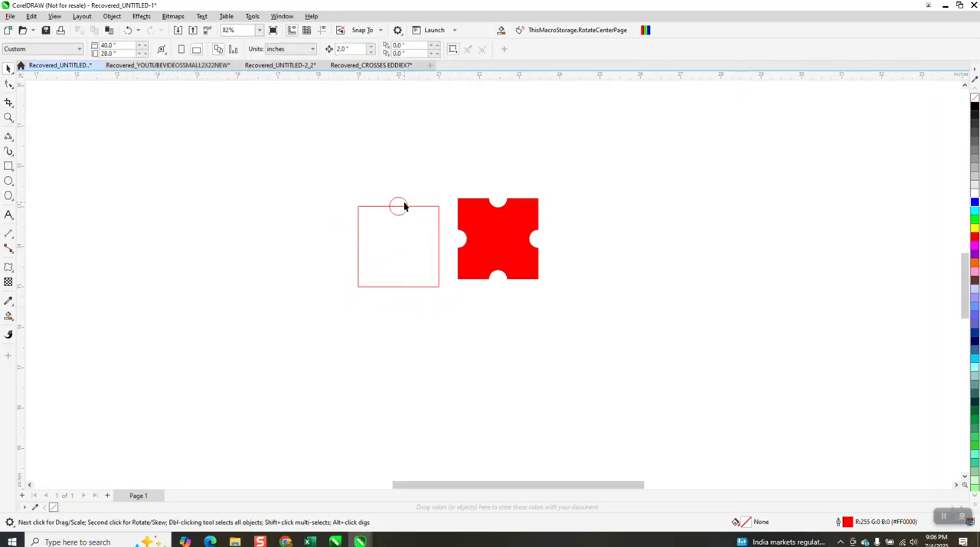
Enlarge the top circle to about 0.62 inches and copy it in 90° rotations around the square's centre onto the other three edges.
{"action": "left_click", "coordinate": [404, 204]}
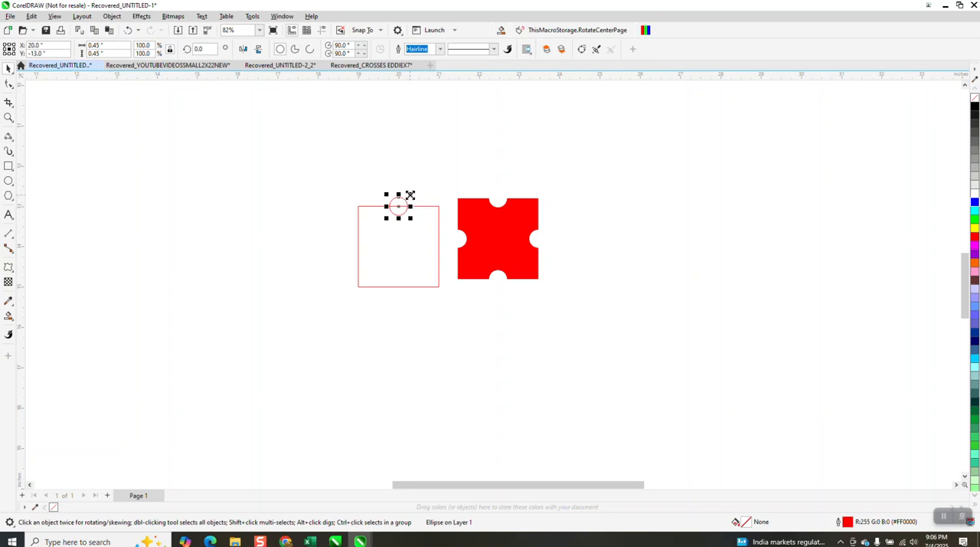
{"action": "left_click_drag", "start_coordinate": [412, 193], "coordinate": [416, 191]}
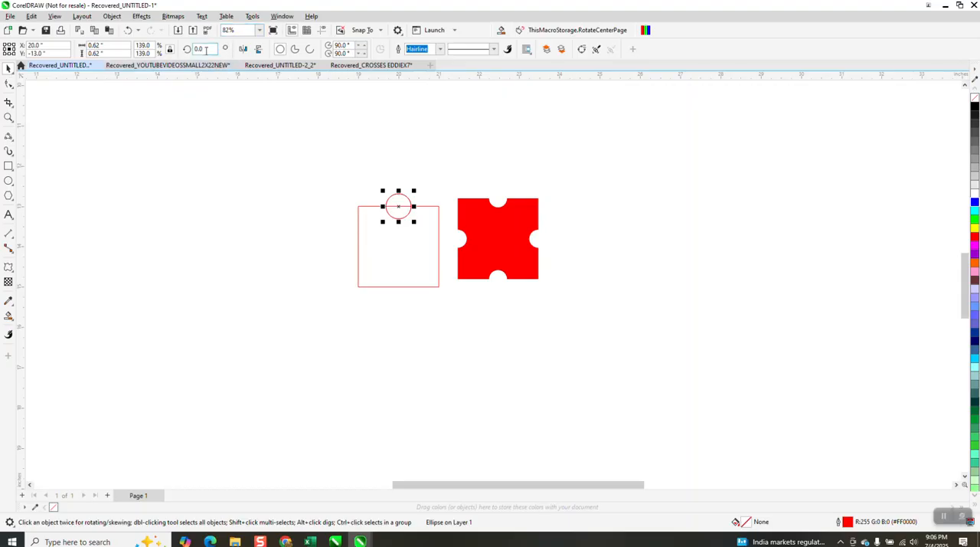
{"action": "type", "text": "90"}
{"action": "key", "text": "Return"}
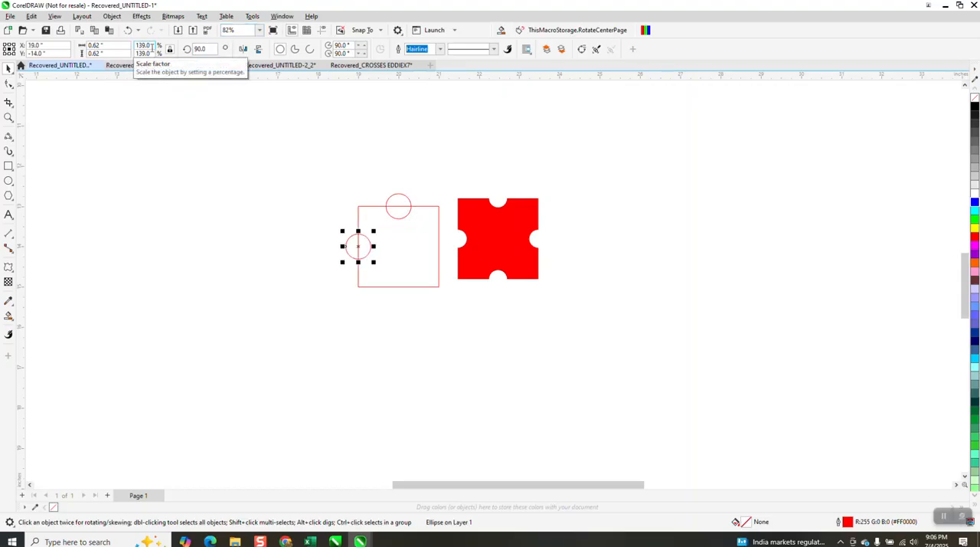
{"action": "key", "text": "ctrl+r"}
{"action": "key", "text": "ctrl+r"}
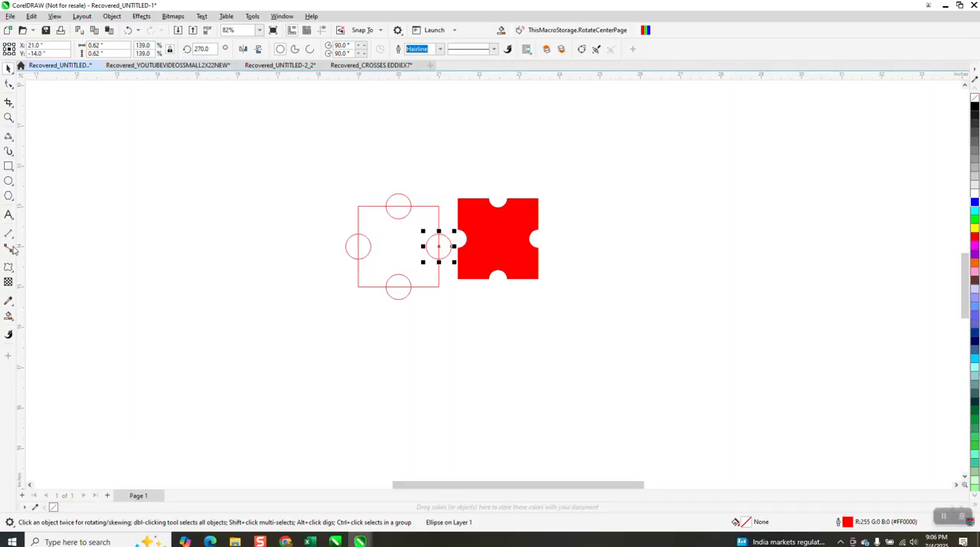
Smart-fill the square between the enlarged circles with red and move the new piece to the upper right of the first red piece.
{"action": "left_click", "coordinate": [9, 315]}
{"action": "left_click", "coordinate": [379, 263]}
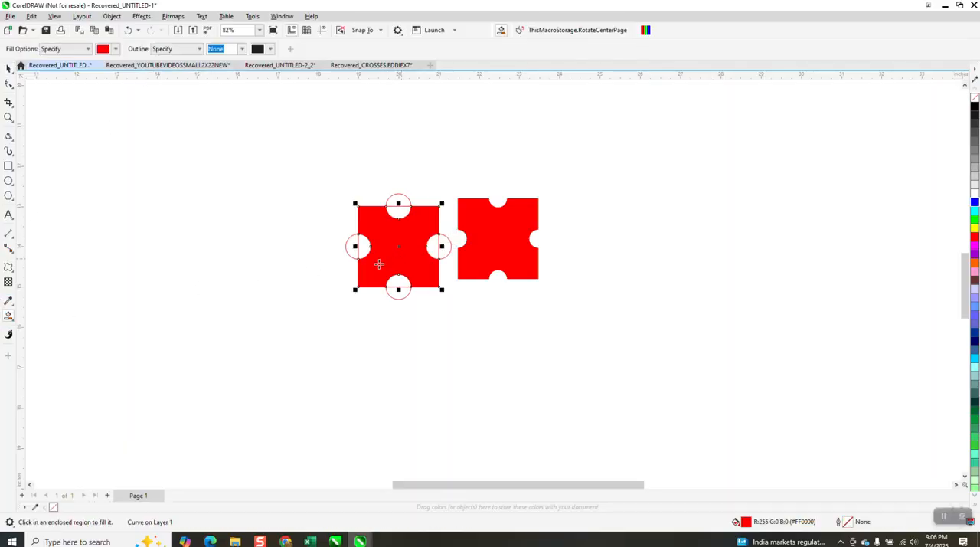
{"action": "left_click", "coordinate": [9, 68]}
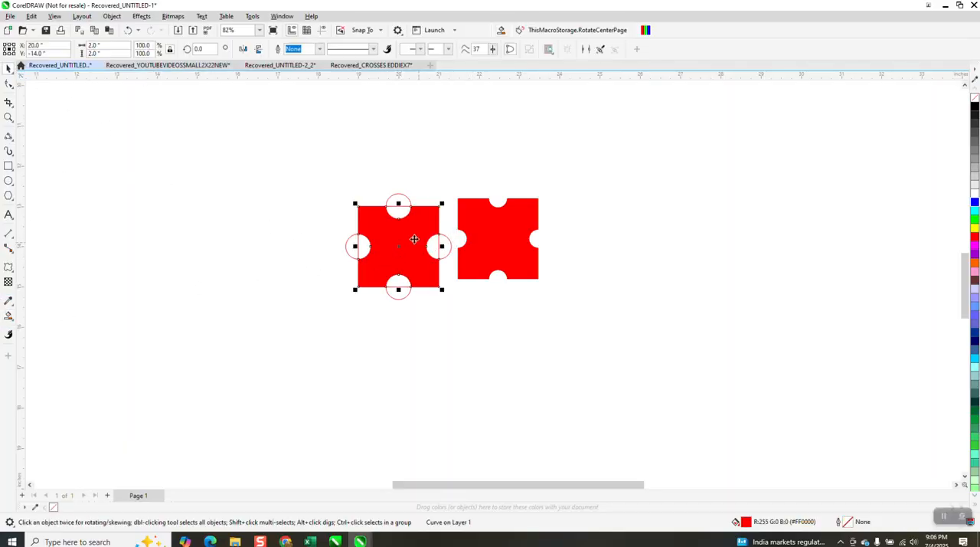
{"action": "left_click_drag", "start_coordinate": [414, 239], "coordinate": [633, 193]}
Duplicate the larger-dot red tile six times to the right at 2-inch spacing to form a row of seven.
{"action": "scroll", "coordinate": [192, 187], "scroll_direction": "down", "scroll_amount": 2}
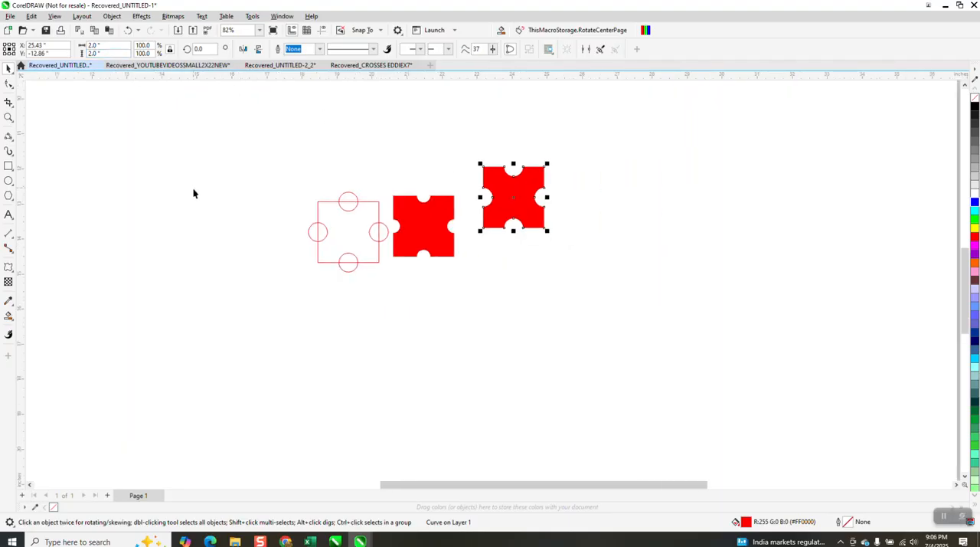
{"action": "left_click", "coordinate": [332, 128]}
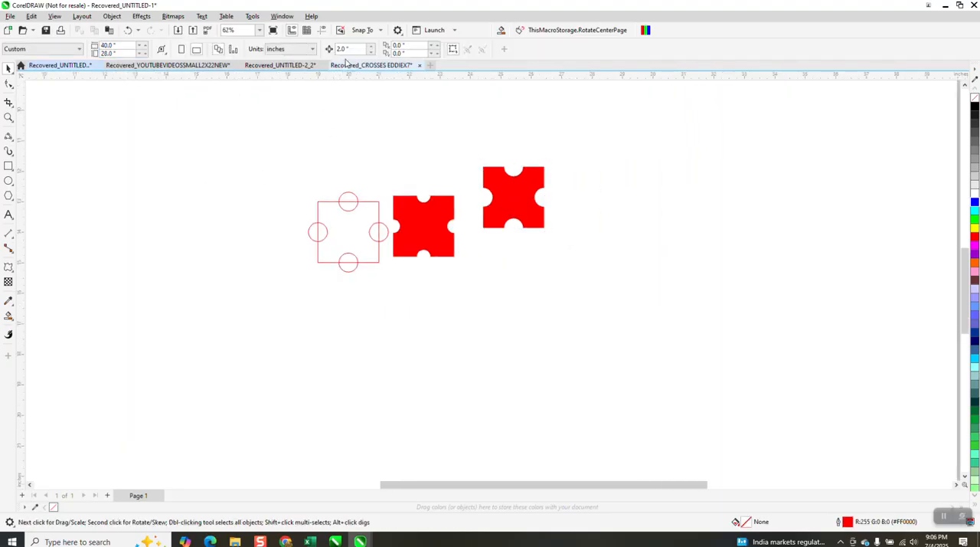
{"action": "left_click", "coordinate": [515, 199]}
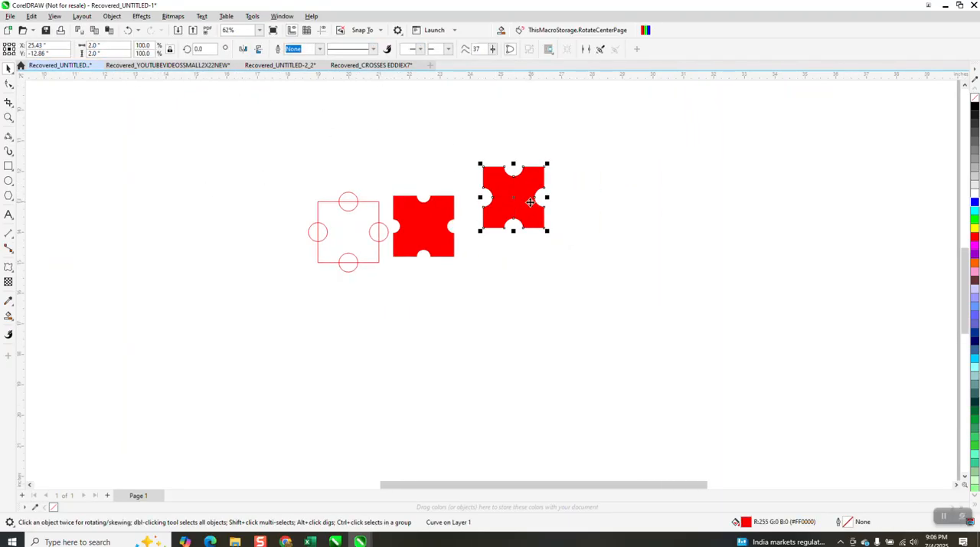
{"action": "key", "text": "ctrl+d"}
{"action": "key", "text": "ctrl+d"}
{"action": "key", "text": "ctrl+d"}
{"action": "key", "text": "ctrl+d"}
{"action": "key", "text": "ctrl+d"}
{"action": "key", "text": "ctrl+d"}
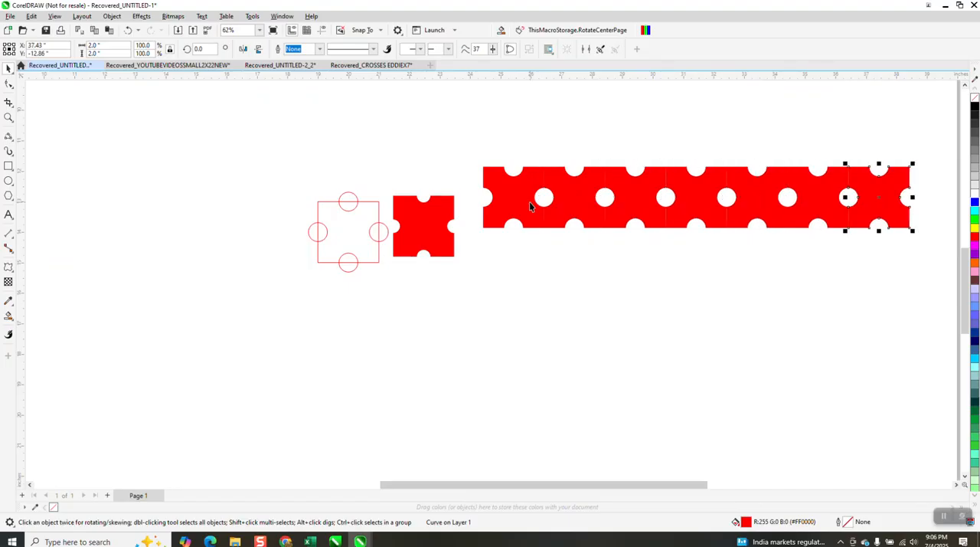
Duplicate the whole seven-tile row downward at 2-inch spacing to build a 14 by 14 inch block of tiles.
{"action": "scroll", "coordinate": [491, 184], "scroll_direction": "down", "scroll_amount": 1}
{"action": "left_click_drag", "start_coordinate": [481, 159], "coordinate": [788, 272]}
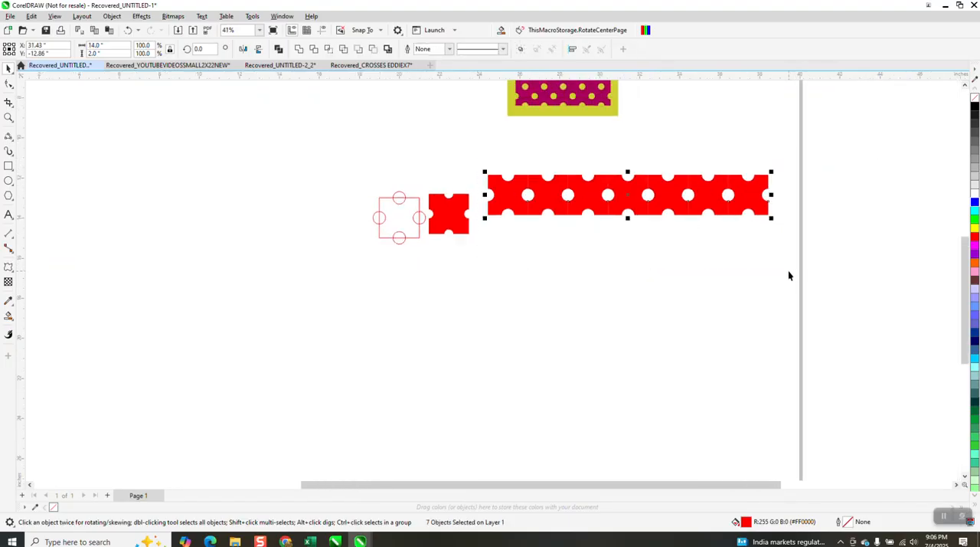
{"action": "key", "text": "ctrl+d"}
{"action": "key", "text": "ctrl+d"}
{"action": "key", "text": "ctrl+d"}
{"action": "key", "text": "ctrl+d"}
{"action": "key", "text": "ctrl+d"}
{"action": "key", "text": "ctrl+d"}
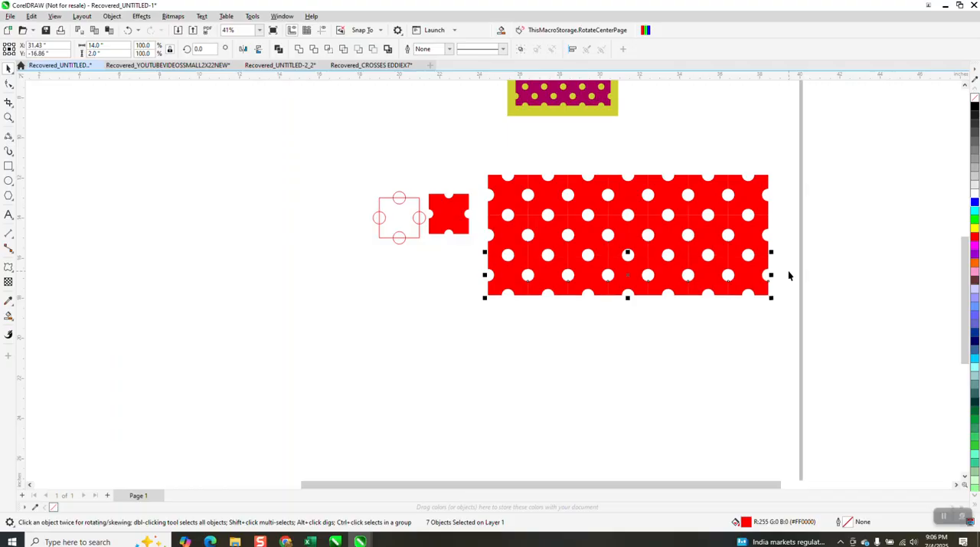
{"action": "scroll", "coordinate": [749, 262], "scroll_direction": "down", "scroll_amount": 1}
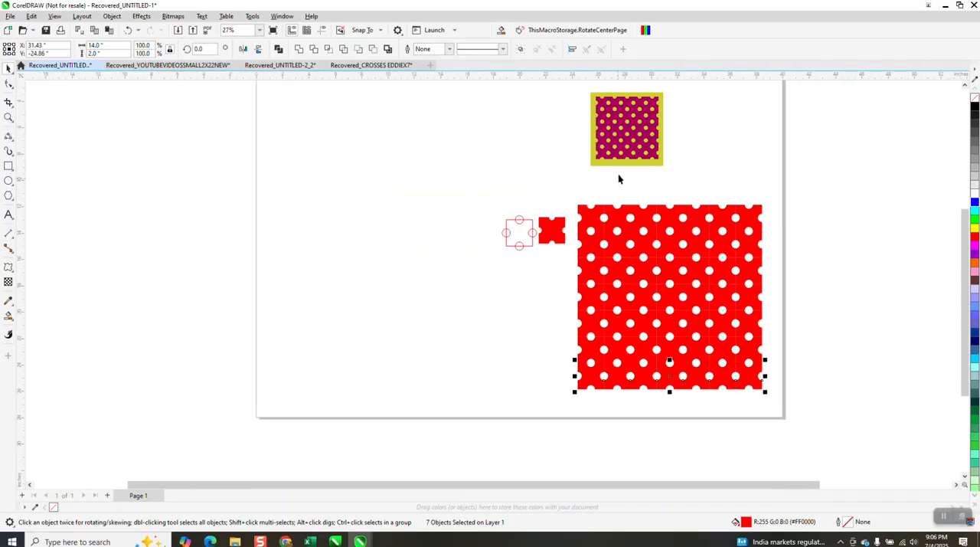
Move the yellow-green and magenta sample image below the small red tile, and combine all tiles of the large block into one curve.
{"action": "left_click_drag", "start_coordinate": [631, 152], "coordinate": [535, 322]}
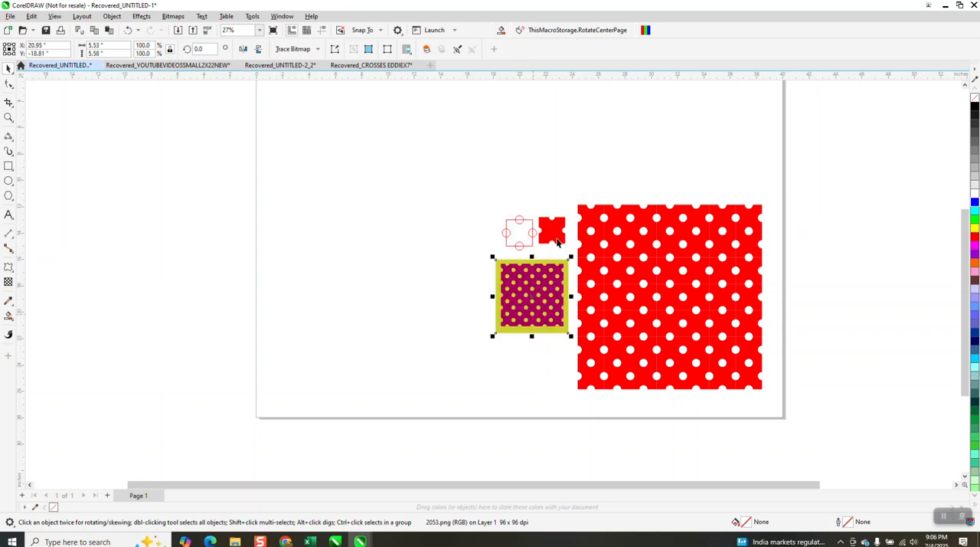
{"action": "left_click_drag", "start_coordinate": [571, 204], "coordinate": [789, 413]}
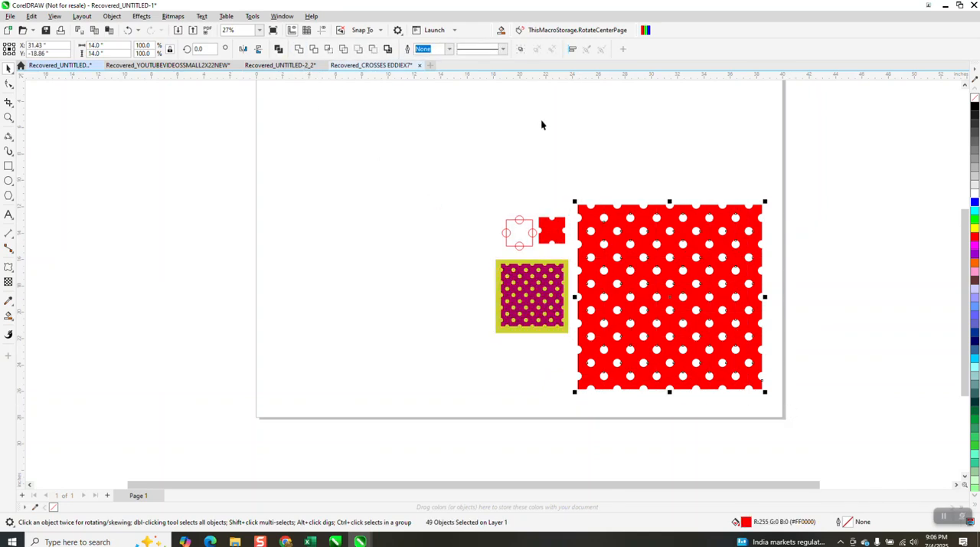
{"action": "key", "text": "ctrl+l"}
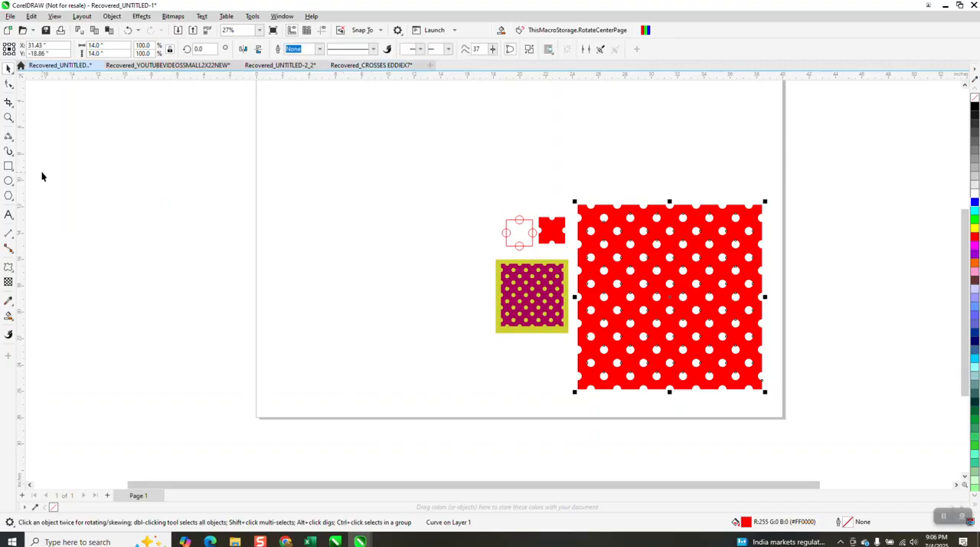
Pick the magenta from the sample image with the Color Eyedropper and apply it to the combined polka-dot block.
{"action": "left_click", "coordinate": [9, 117]}
{"action": "left_click_drag", "start_coordinate": [464, 248], "coordinate": [919, 429]}
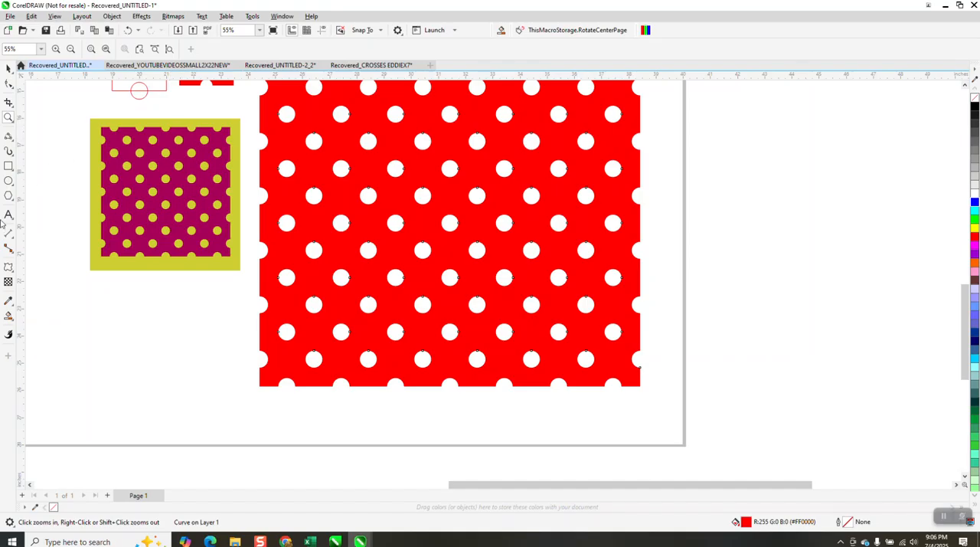
{"action": "left_click", "coordinate": [8, 68]}
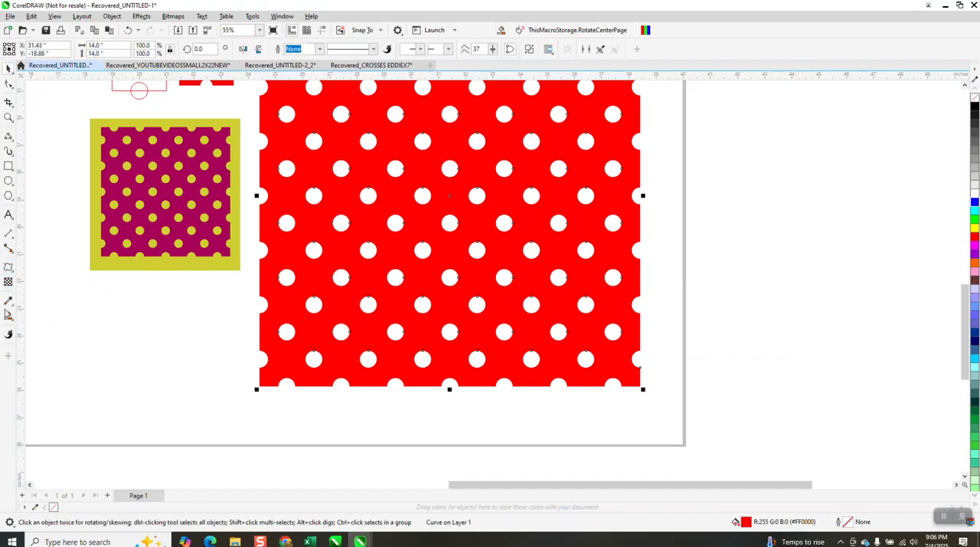
{"action": "left_click", "coordinate": [11, 303]}
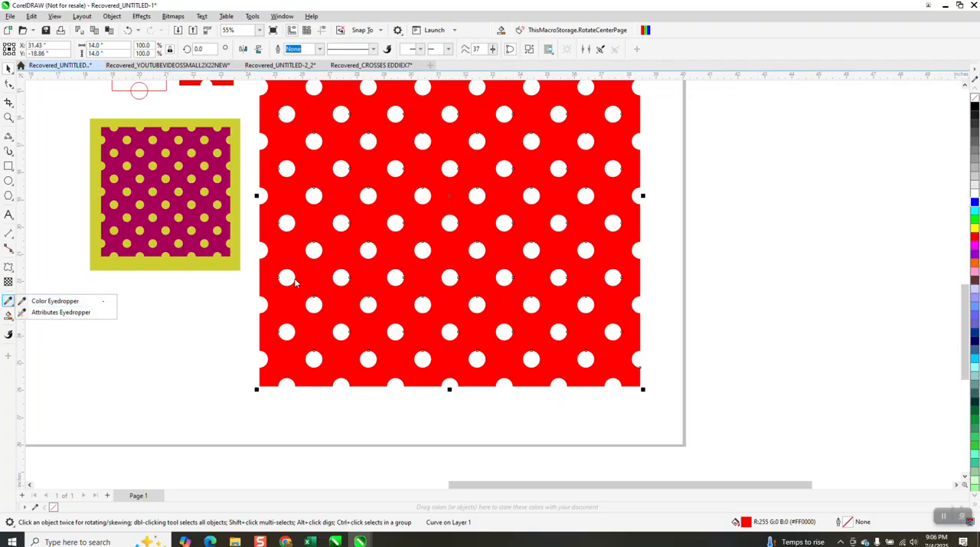
{"action": "left_click", "coordinate": [61, 302]}
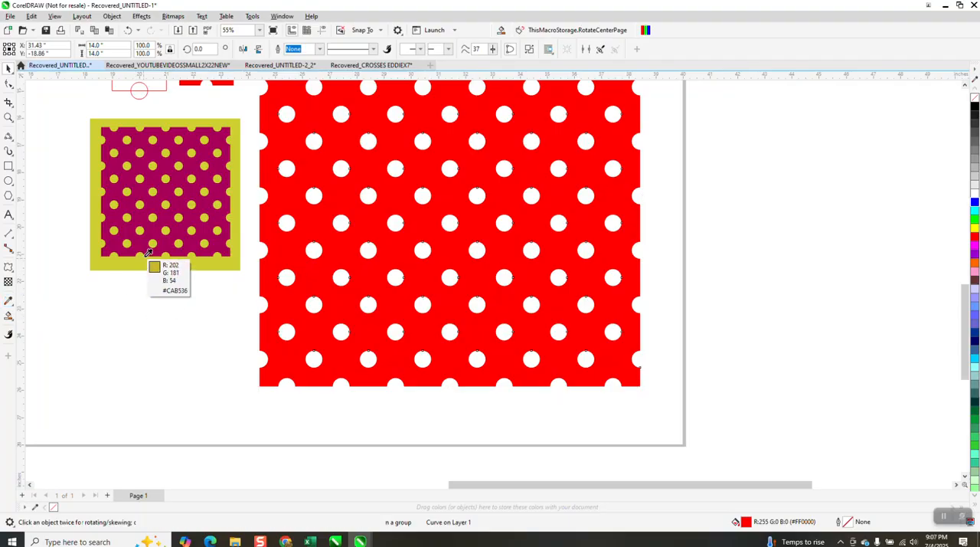
{"action": "left_click", "coordinate": [153, 250]}
{"action": "left_click", "coordinate": [313, 222]}
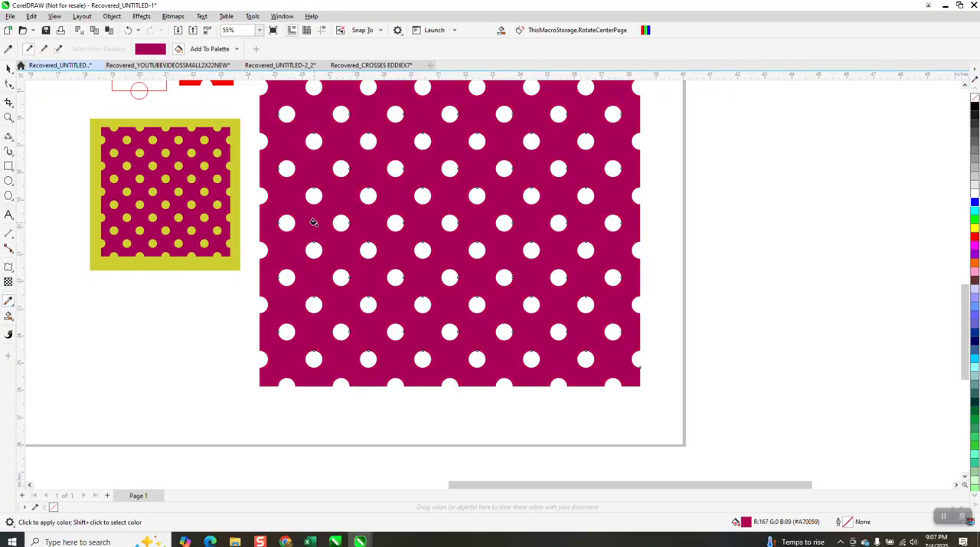
Scale the magenta block down proportionally to about 7.33 inches square and move it up to the right of the sample image.
{"action": "scroll", "coordinate": [447, 302], "scroll_direction": "down", "scroll_amount": 1}
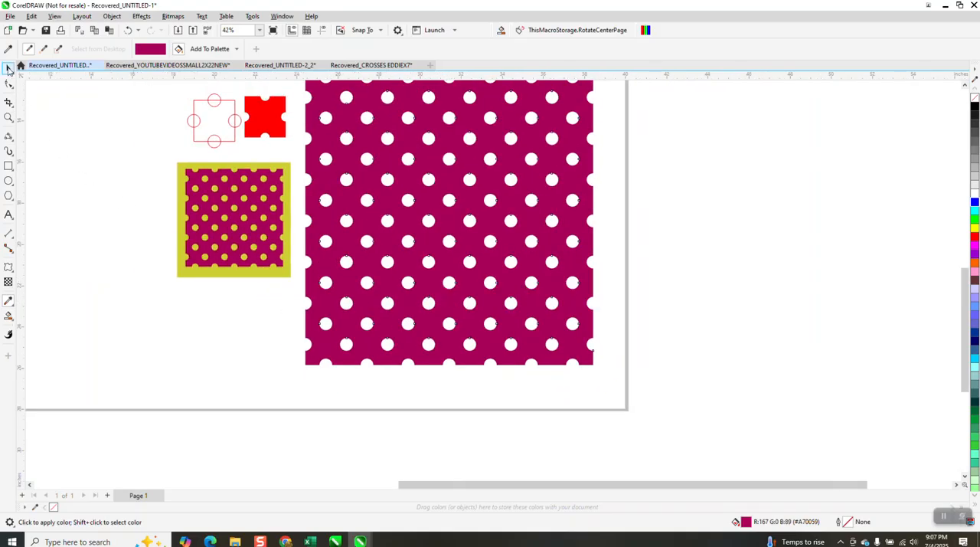
{"action": "left_click", "coordinate": [9, 68]}
{"action": "scroll", "coordinate": [204, 299], "scroll_direction": "down", "scroll_amount": 1}
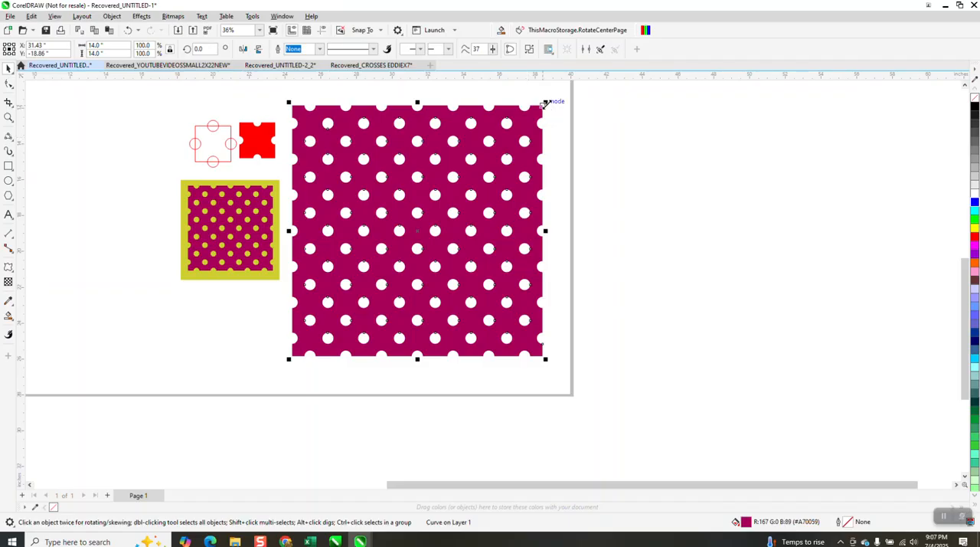
{"action": "left_click_drag", "start_coordinate": [545, 102], "coordinate": [423, 225]}
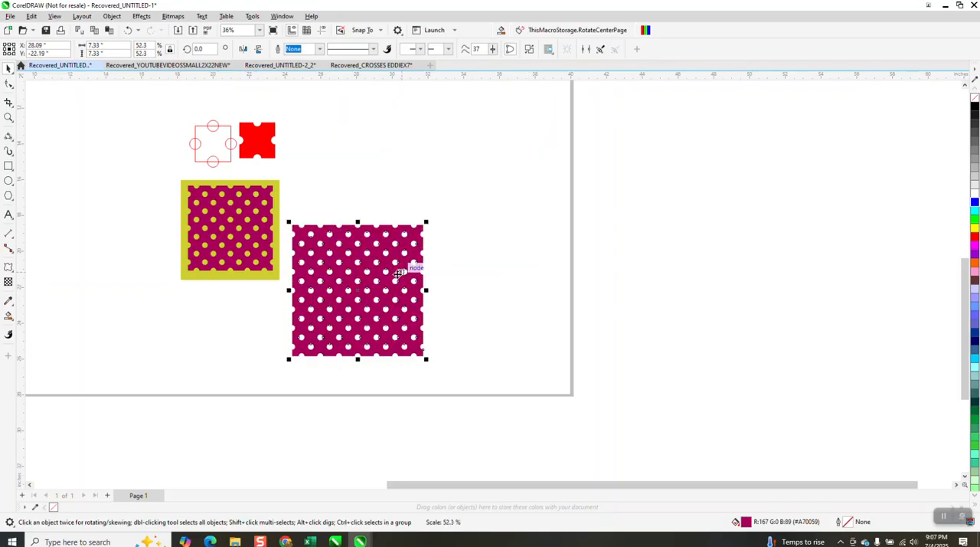
{"action": "left_click_drag", "start_coordinate": [383, 275], "coordinate": [412, 222]}
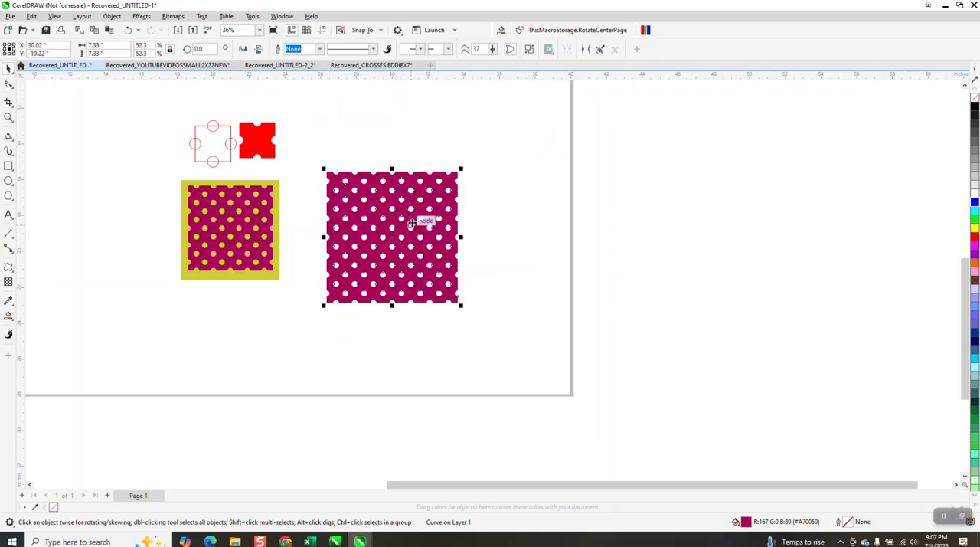
Draw a rectangle about 9.03 inches square centred around the pattern, and apply the sample image's yellow-green to its outline and fill.
{"action": "left_click", "coordinate": [8, 166]}
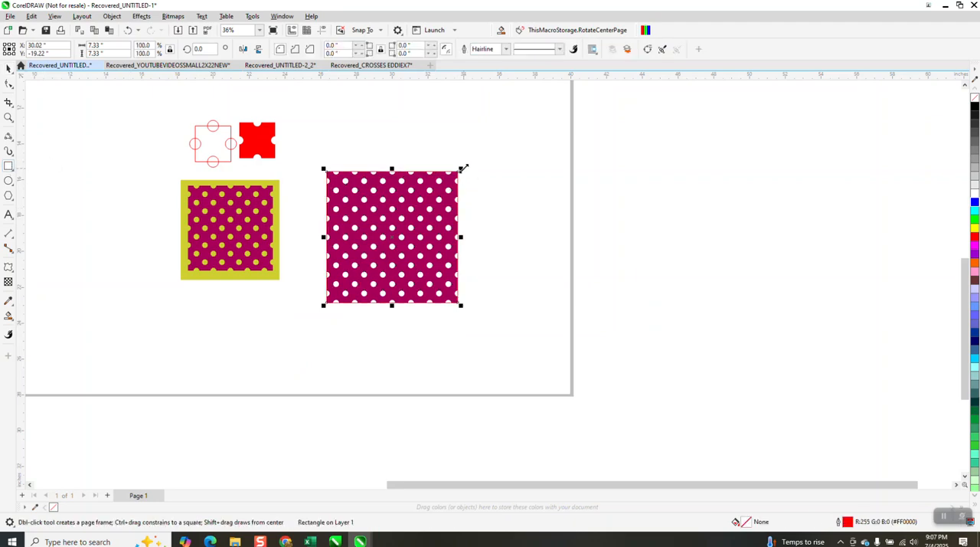
{"action": "mouse_move", "coordinate": [463, 167]}
{"action": "left_mouse_down"}
{"action": "mouse_move", "coordinate": [490, 151]}
{"action": "mouse_move", "coordinate": [473, 160]}
{"action": "mouse_move", "coordinate": [477, 153]}
{"action": "left_mouse_up"}
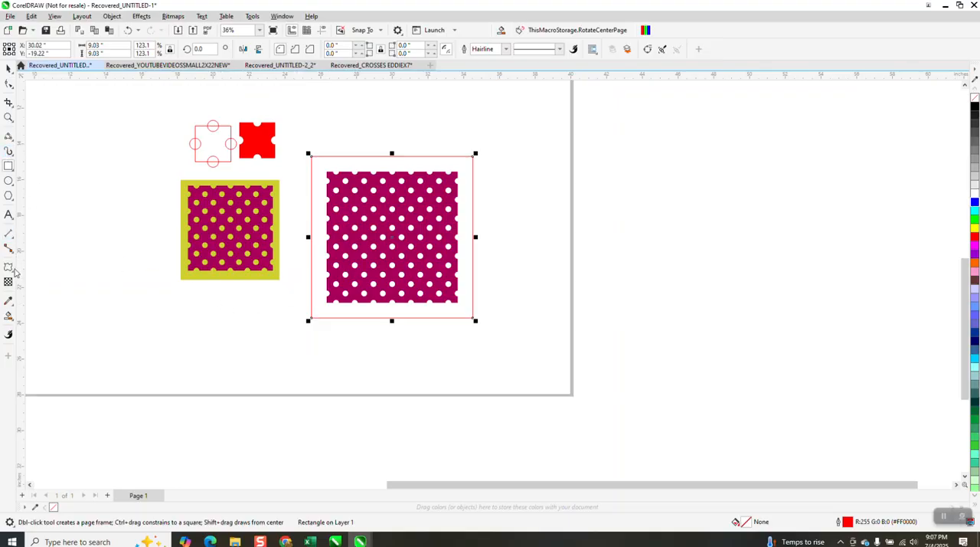
{"action": "left_click", "coordinate": [10, 302]}
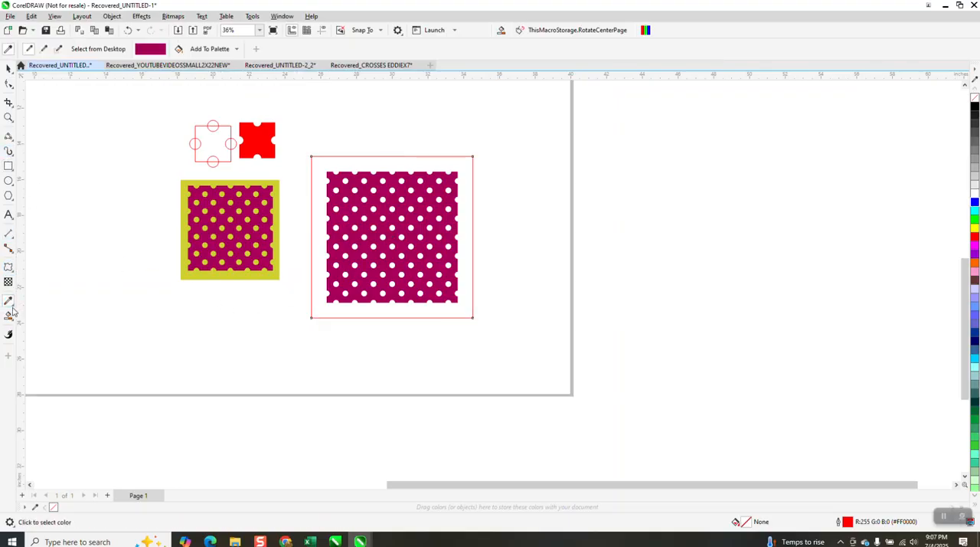
{"action": "left_click", "coordinate": [13, 307]}
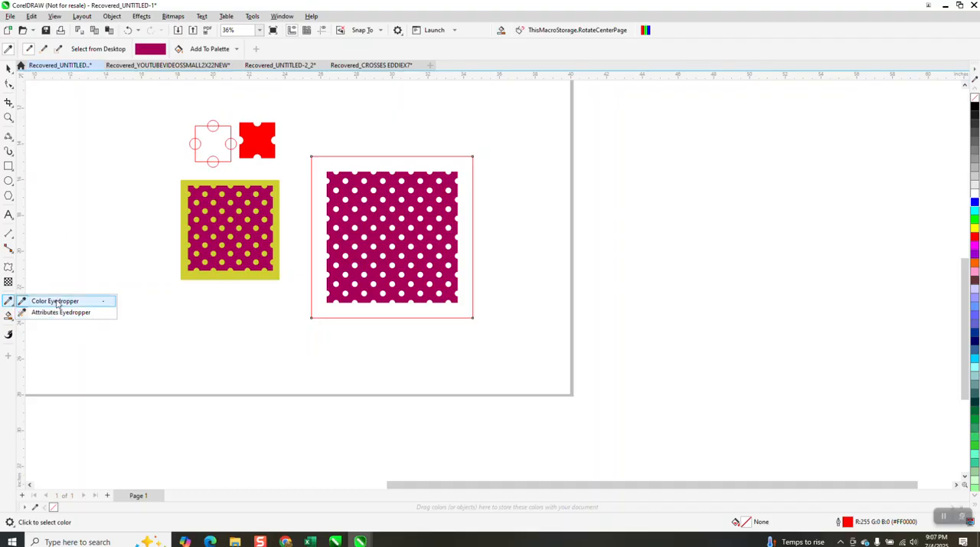
{"action": "left_click", "coordinate": [54, 301]}
{"action": "left_click", "coordinate": [275, 277]}
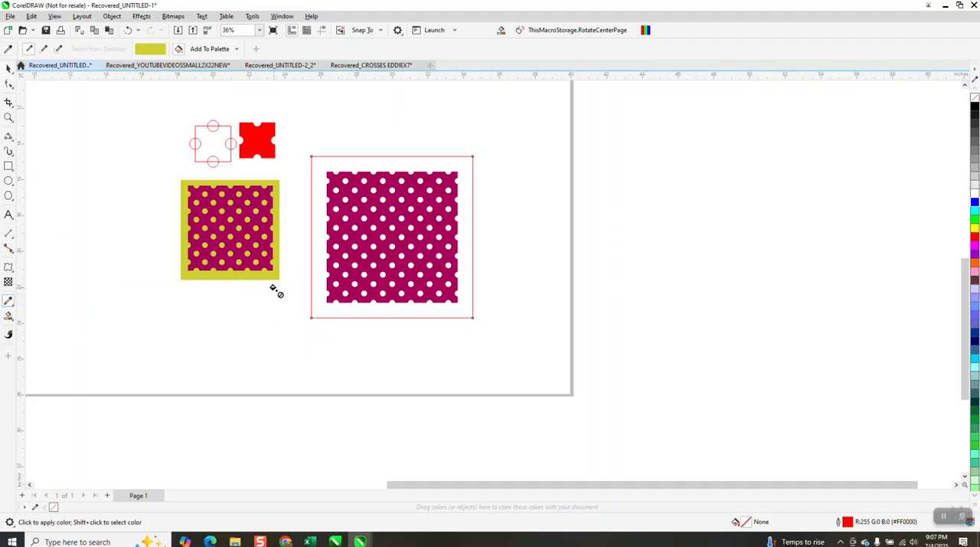
{"action": "left_click", "coordinate": [383, 310]}
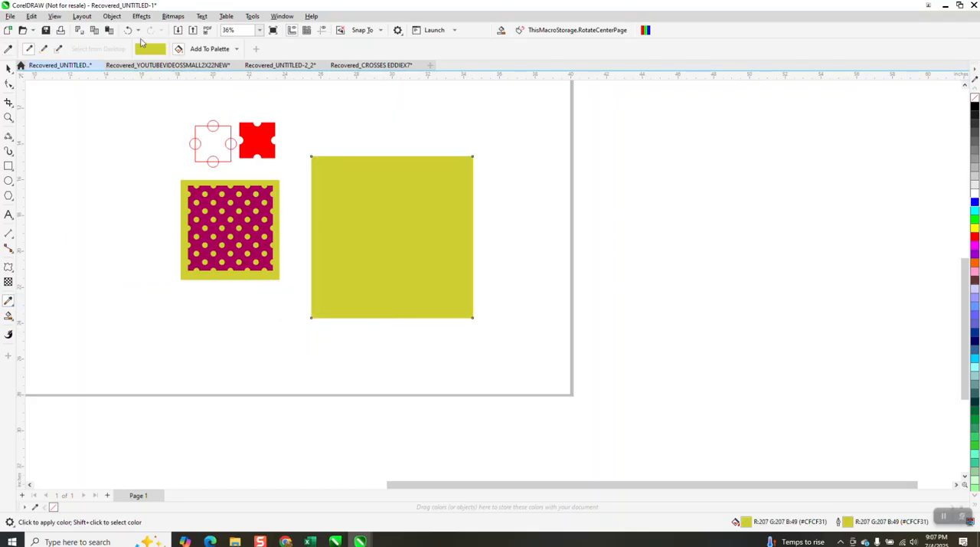
Send the yellow-green rectangle to the back of the page, behind the magenta pattern.
{"action": "left_click", "coordinate": [112, 16]}
{"action": "mouse_move", "coordinate": [142, 182]}
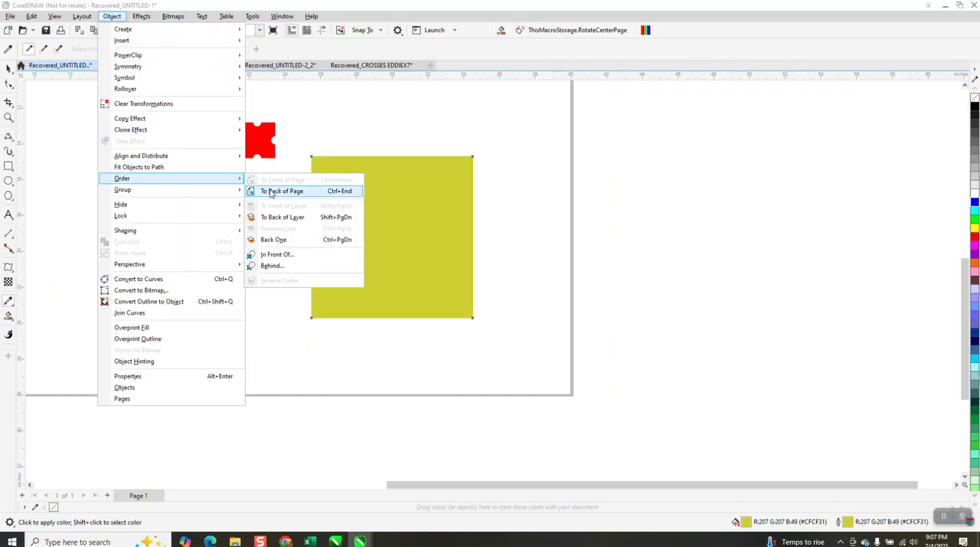
{"action": "left_click", "coordinate": [273, 192]}
Examine the finished polka-dot pattern beside the sample image, close up and in overview.
{"action": "left_click", "coordinate": [8, 117]}
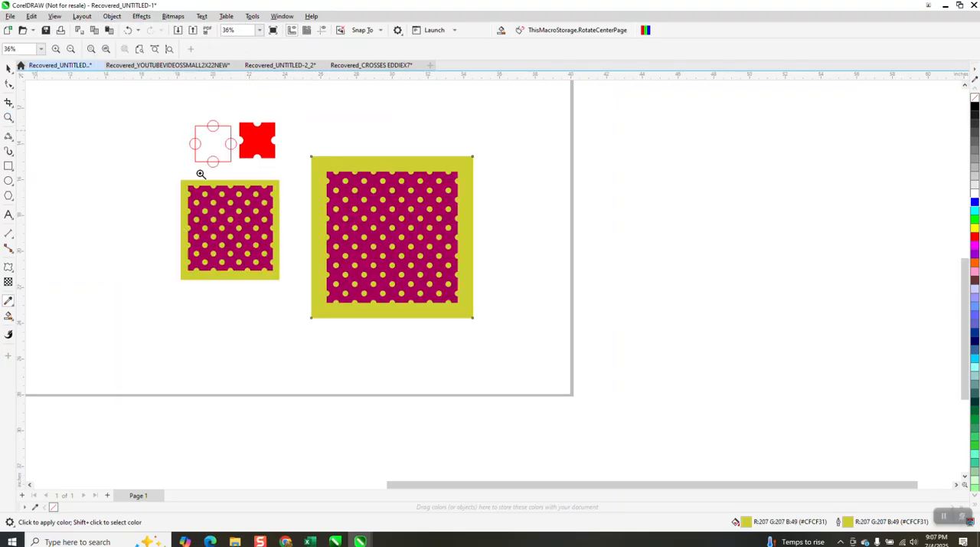
{"action": "left_click_drag", "start_coordinate": [229, 197], "coordinate": [446, 295]}
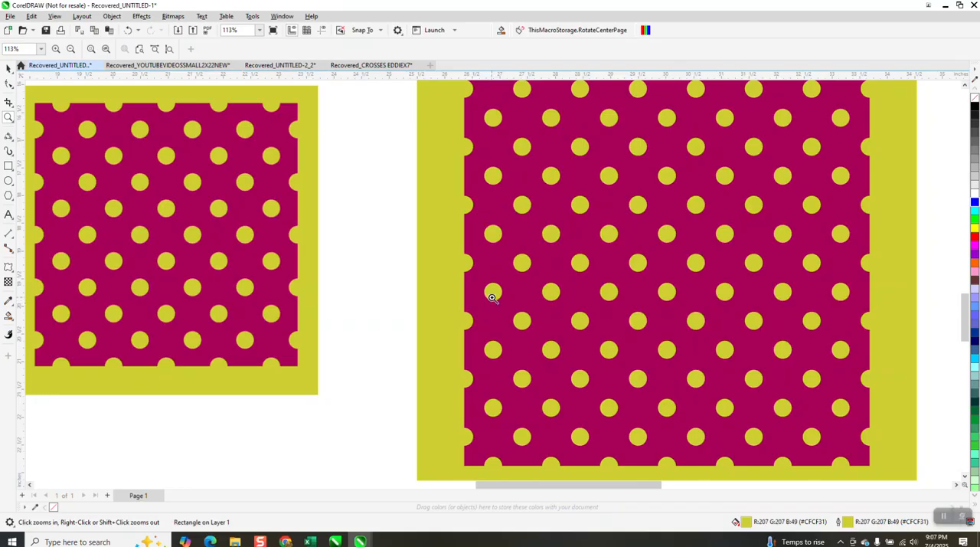
{"action": "right_click", "coordinate": [505, 239]}
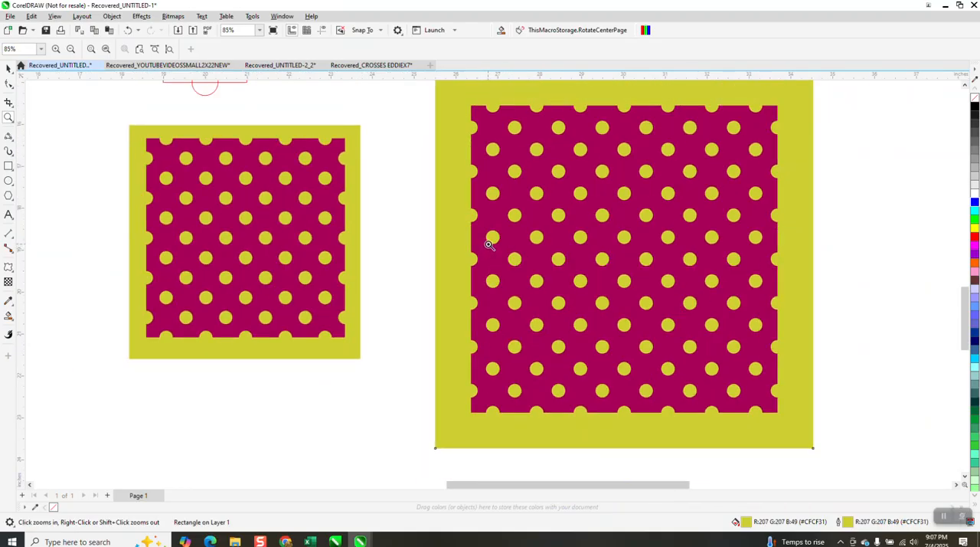
{"action": "right_click", "coordinate": [539, 186]}
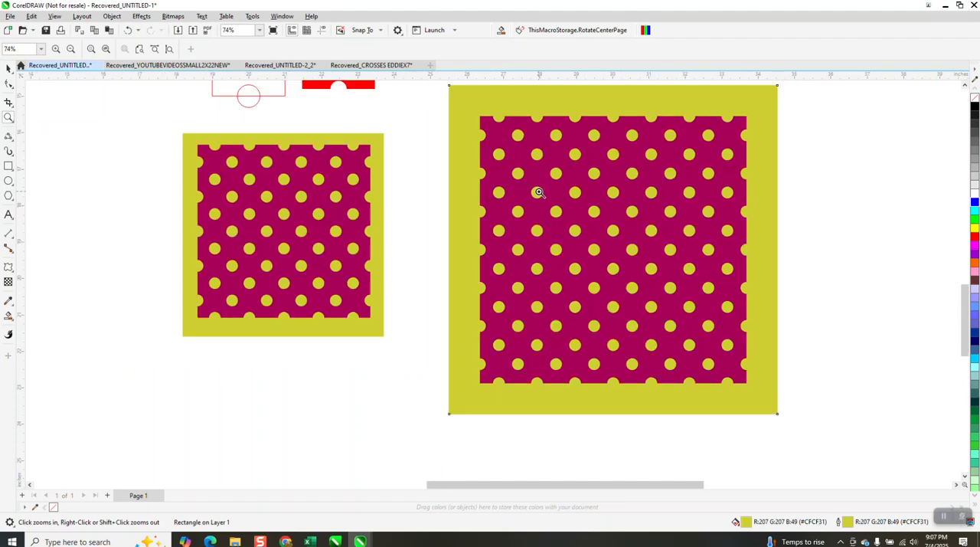
{"action": "right_click", "coordinate": [537, 193]}
{"action": "right_click", "coordinate": [536, 200]}
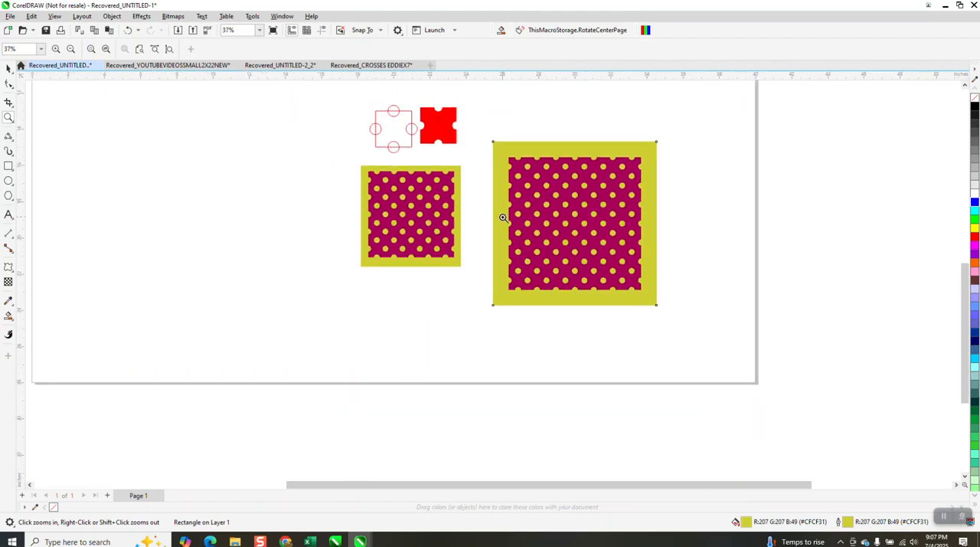